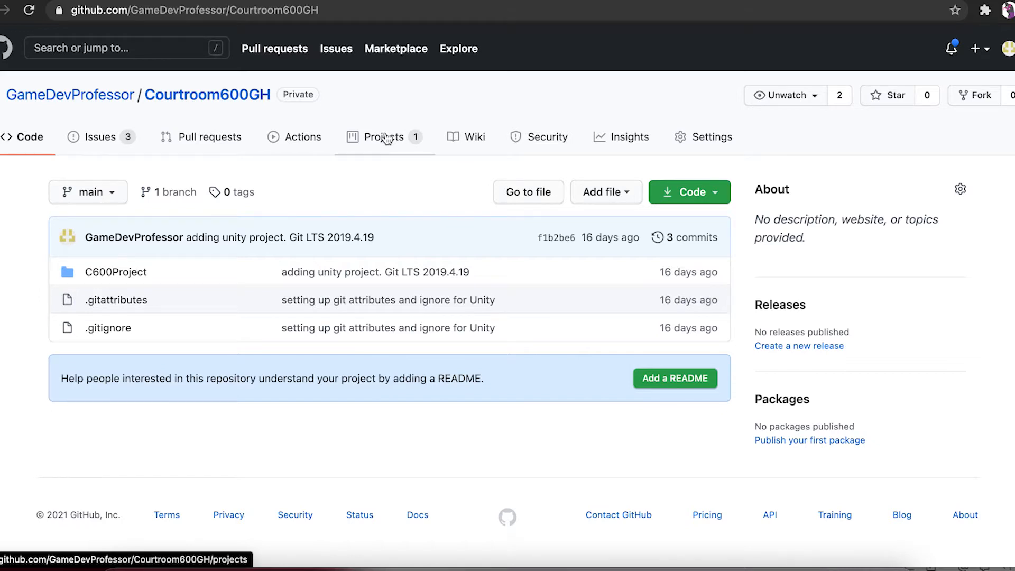
- Review the repository's issues and code listing, and the wiki's home page with its full page list
click(121, 153)
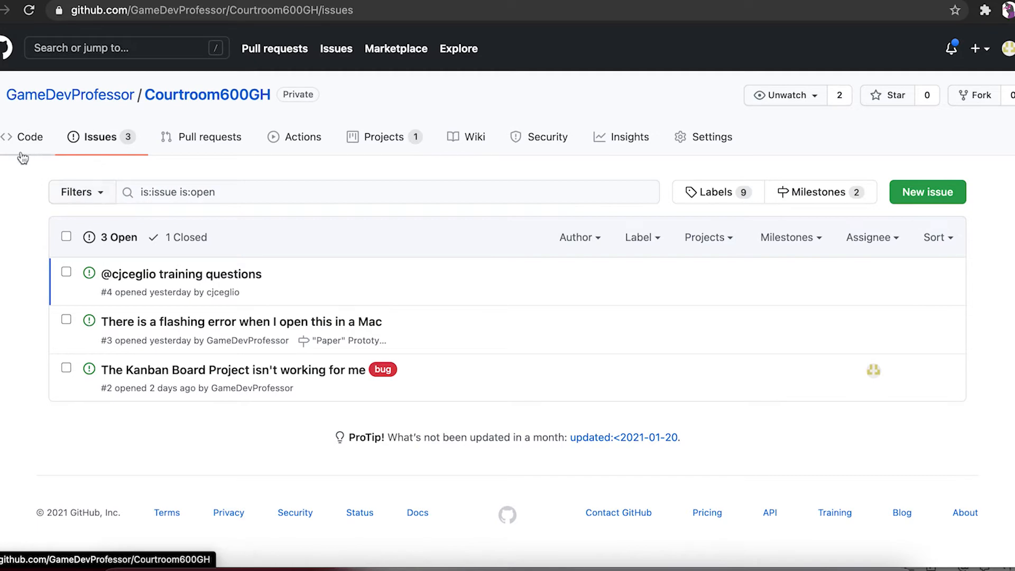
click(33, 136)
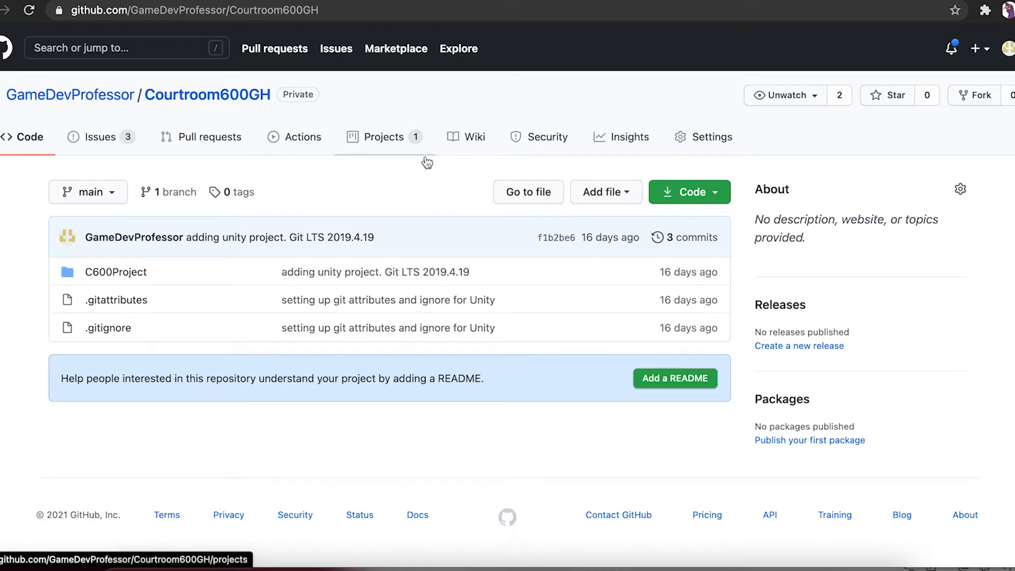
click(472, 136)
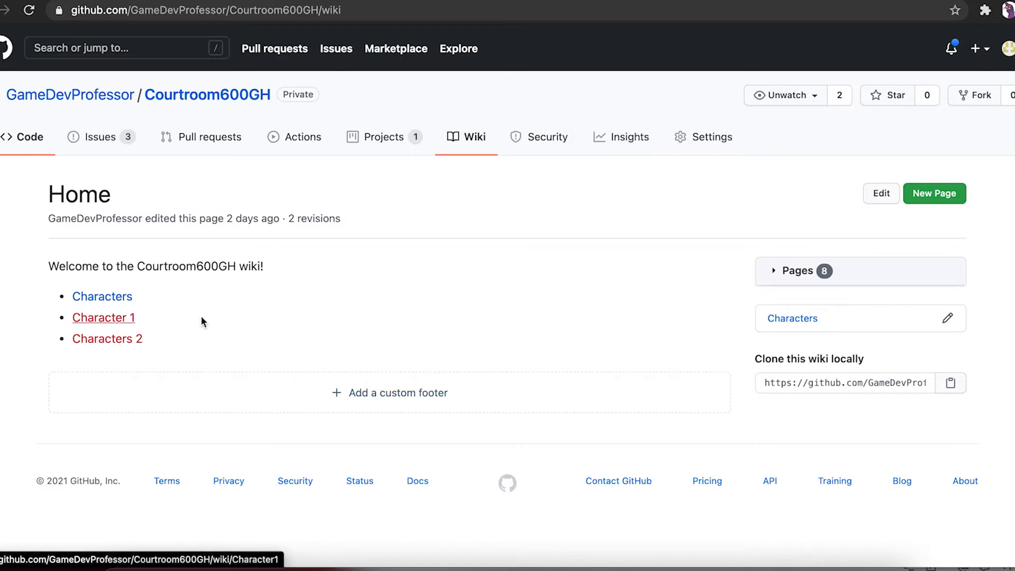
click(775, 271)
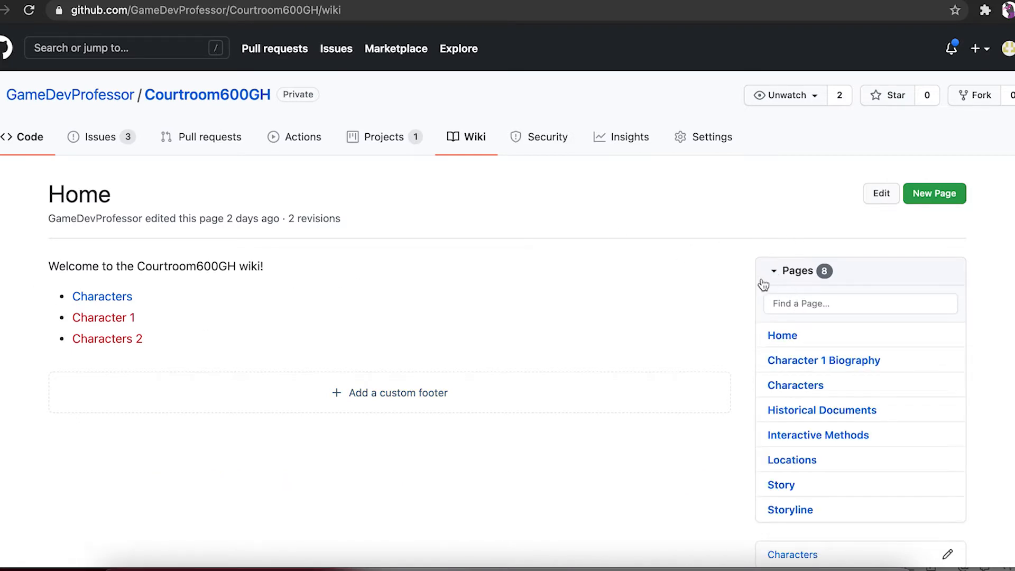
scroll(776, 278, down, 2)
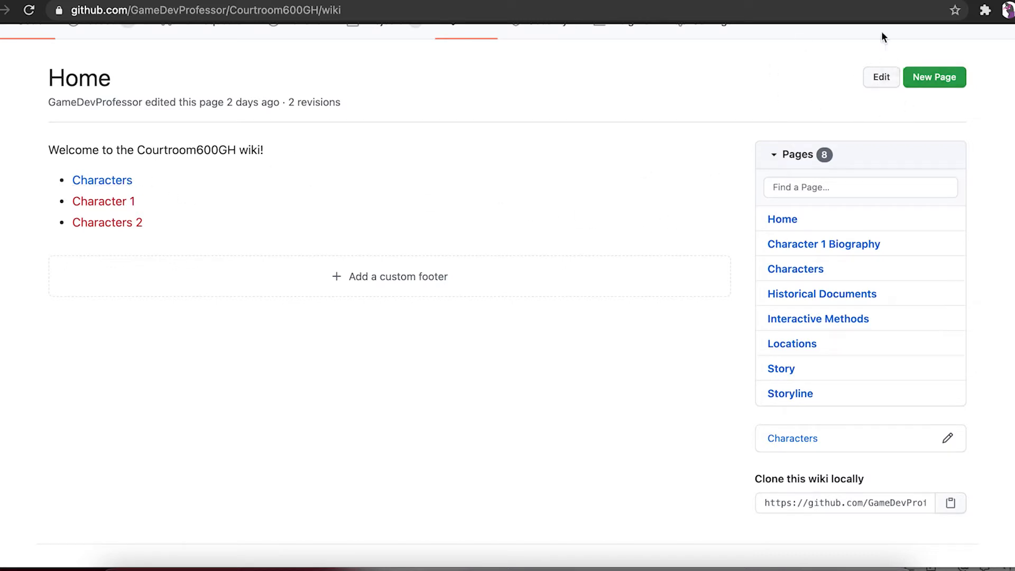
- Examine the wiki Home page's source, rendered preview and available edit modes, and leave the editor without saving
click(882, 86)
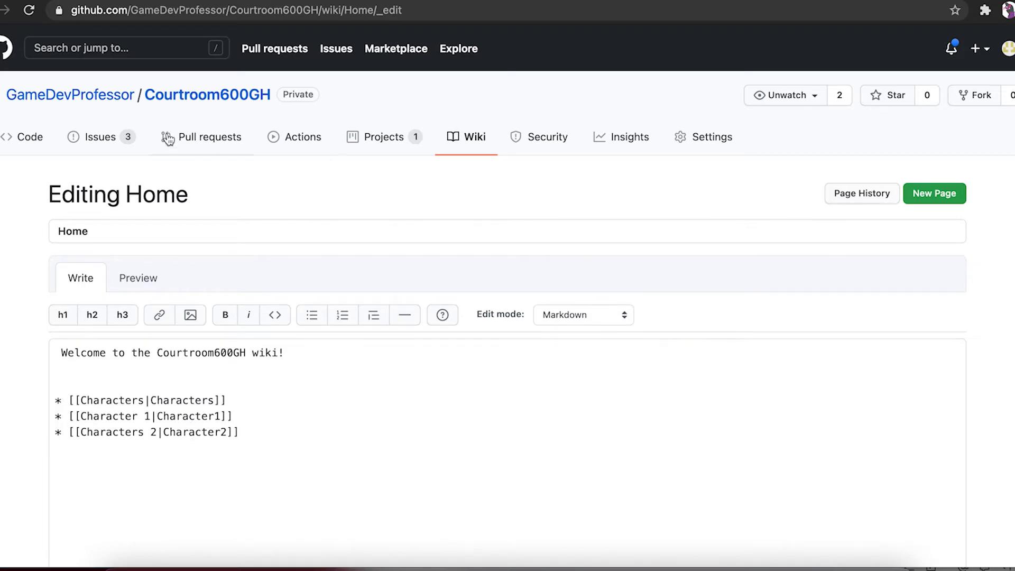
click(136, 276)
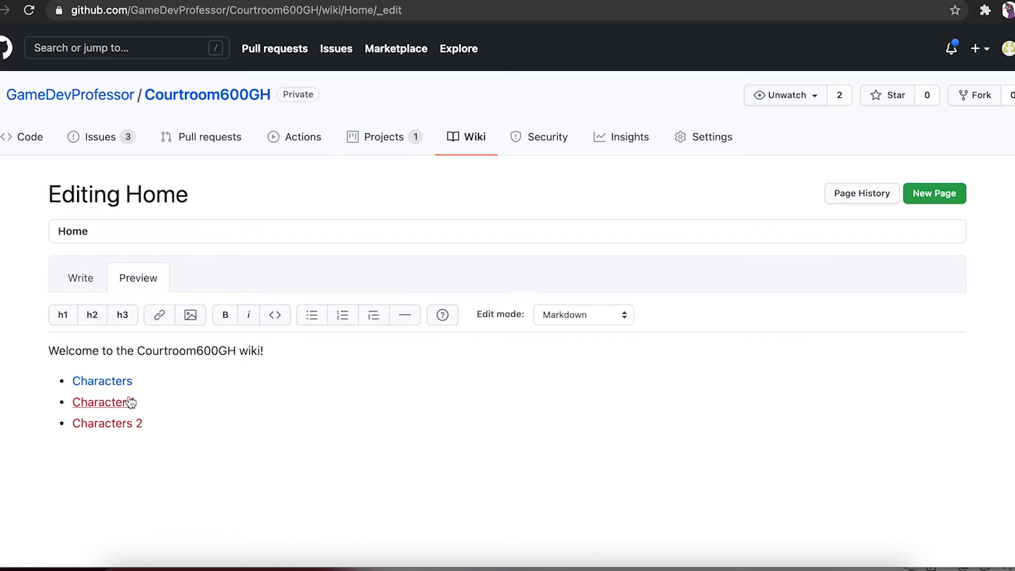
click(82, 278)
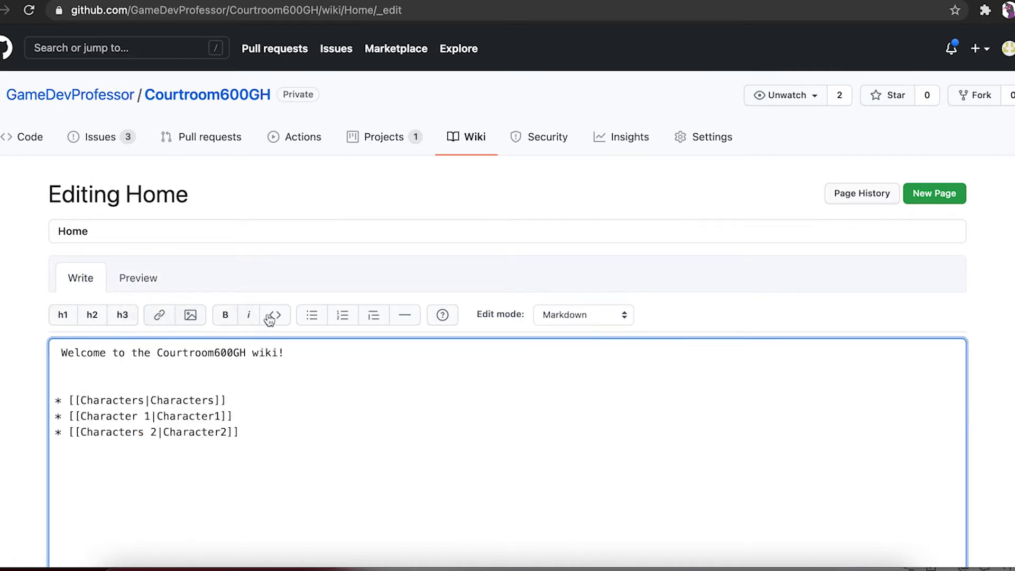
click(564, 316)
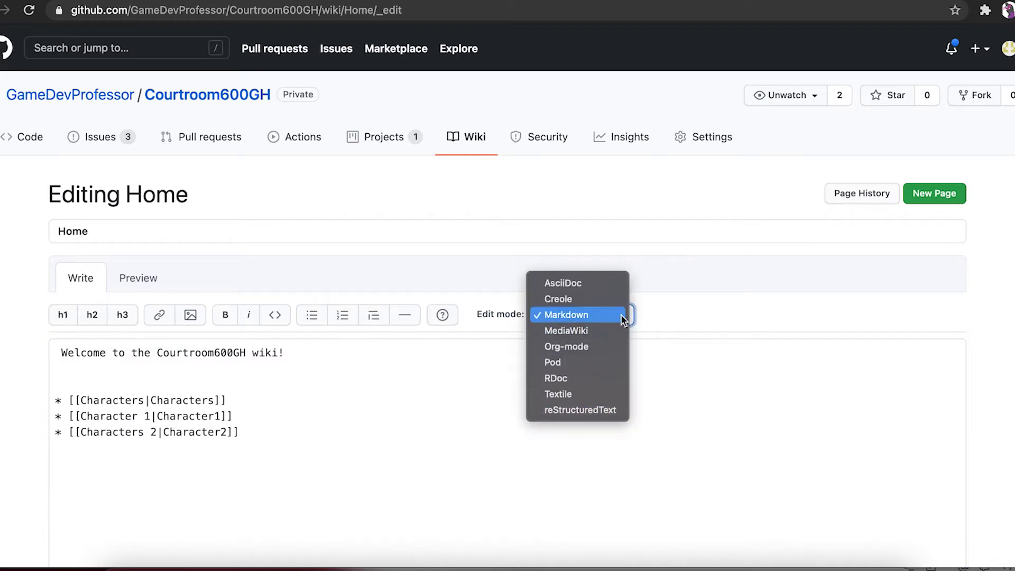
click(650, 312)
scroll(573, 400, down, 5)
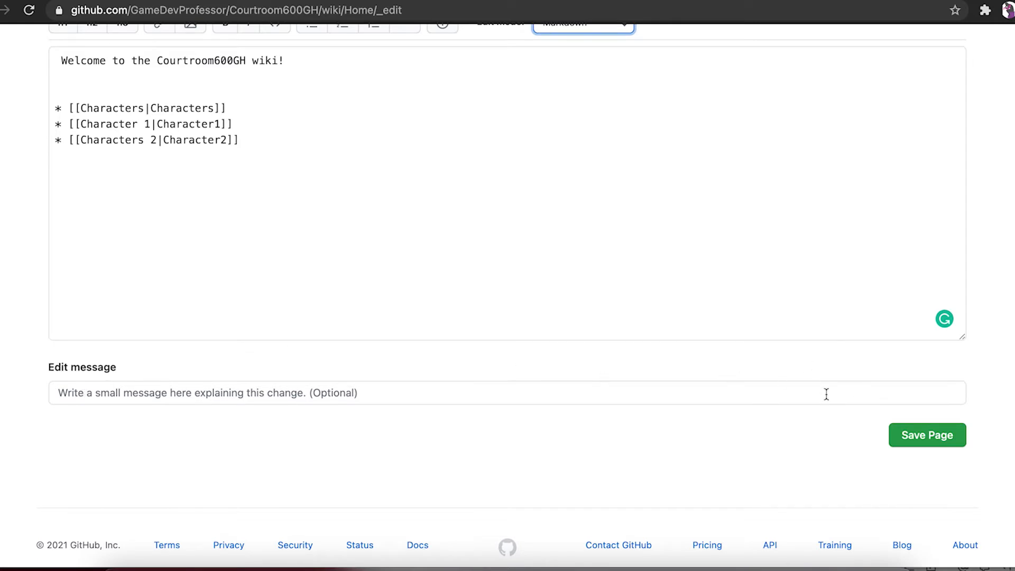
scroll(770, 317, up, 6)
scroll(679, 355, down, 2)
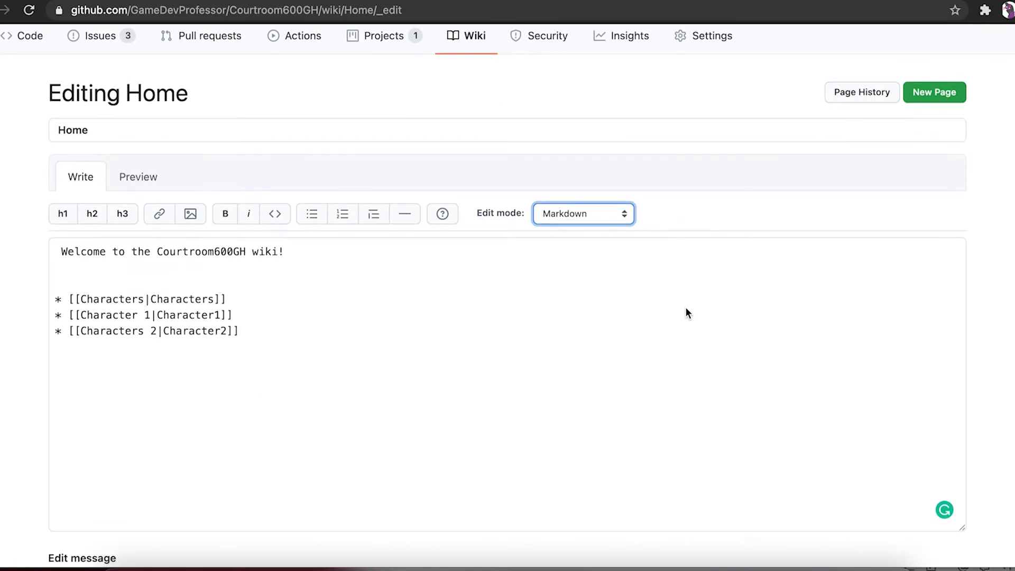
click(1, 10)
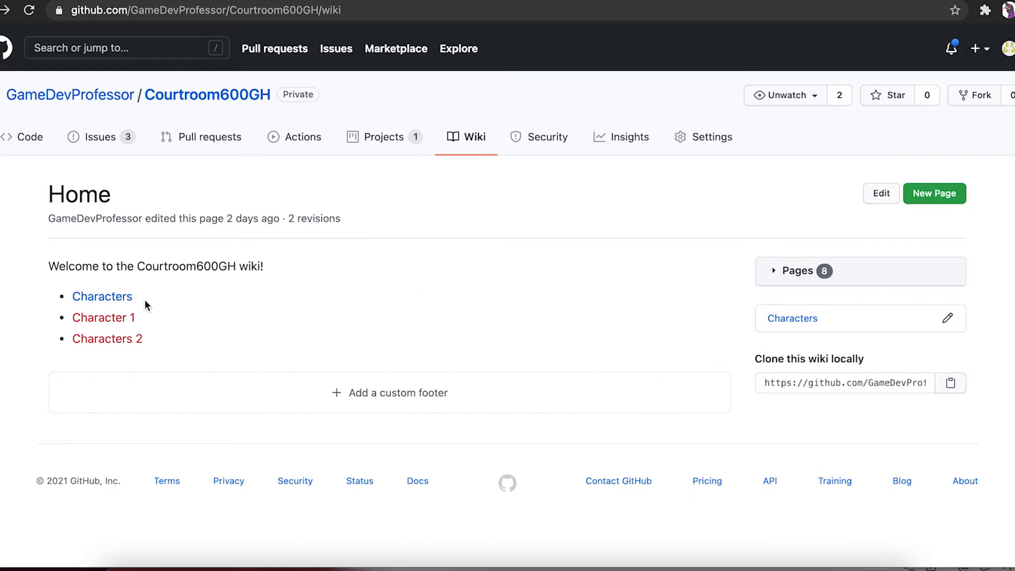
- In the wiki's Characters page, duplicate the Character 1 Biography link on a new line and point the copy to Character-2-Biography
click(111, 296)
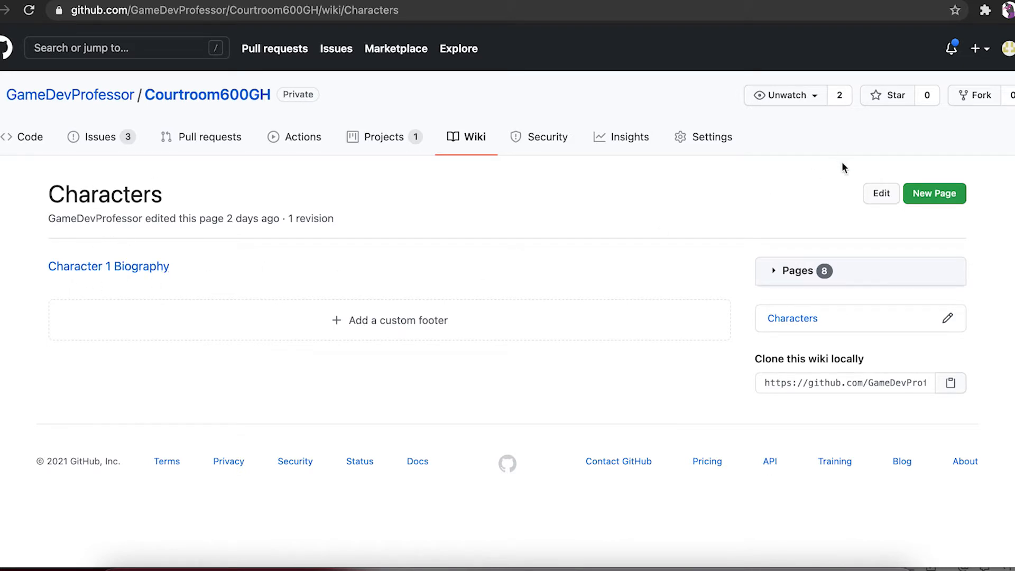
click(881, 193)
click(373, 358)
drag(373, 357, 39, 360)
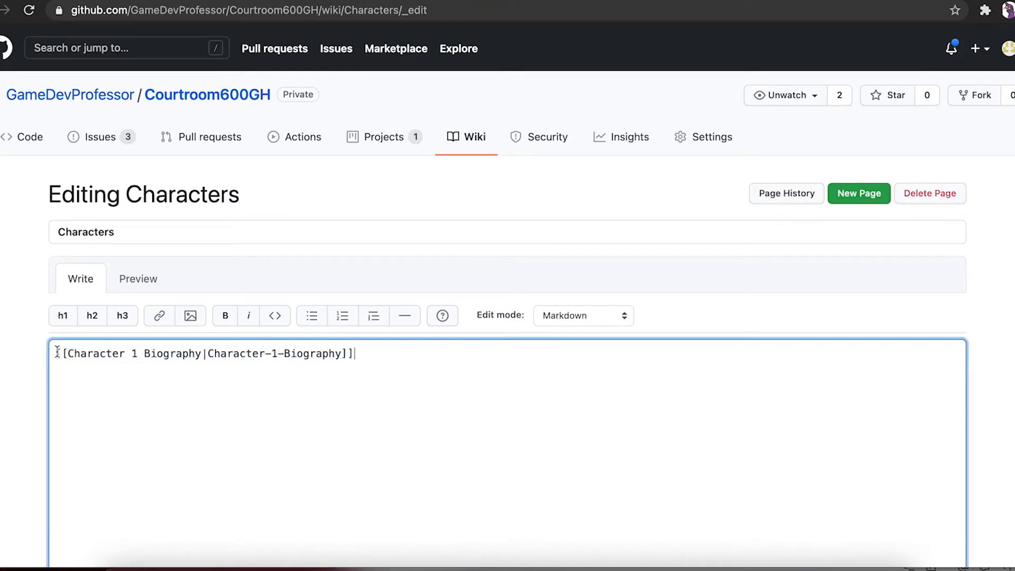
triple_click(58, 353)
key(ctrl+c)
click(384, 371)
key(Return)
key(ctrl+v)
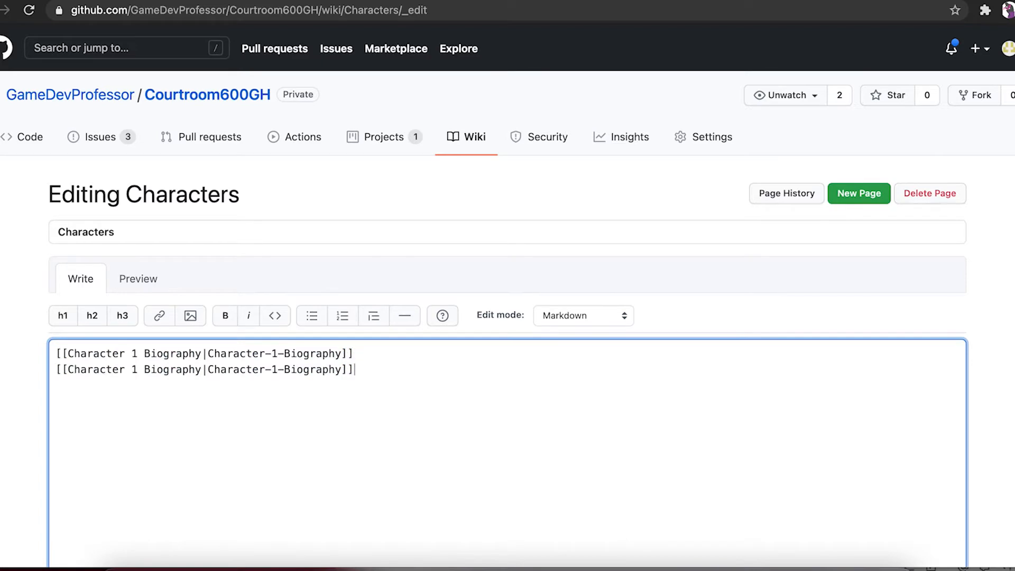
double_click(277, 368)
text(2)
- Save the Characters page with the edit message "Adding Character 2 biography"
scroll(805, 223, down, 6)
click(328, 364)
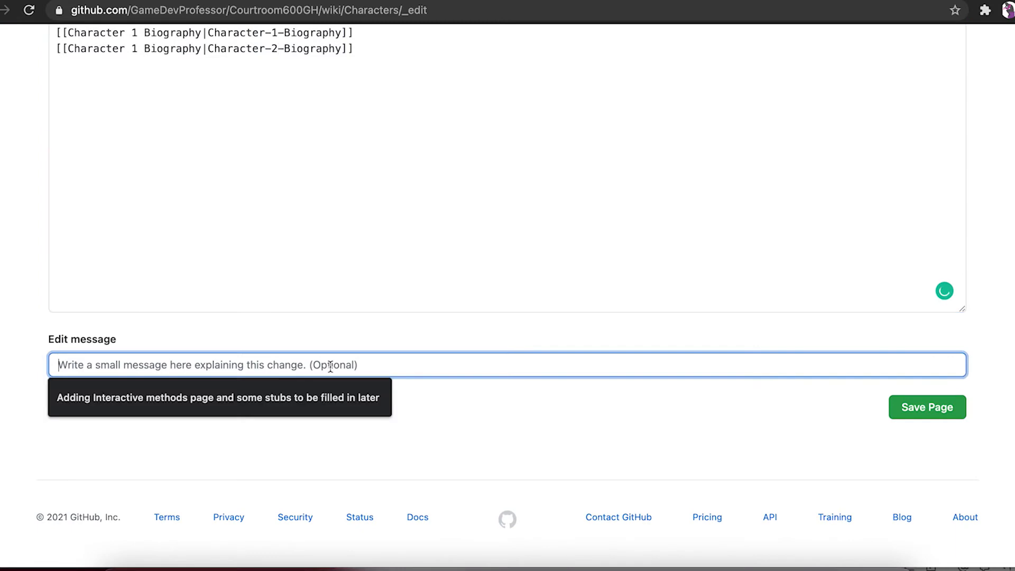
text(Adding )
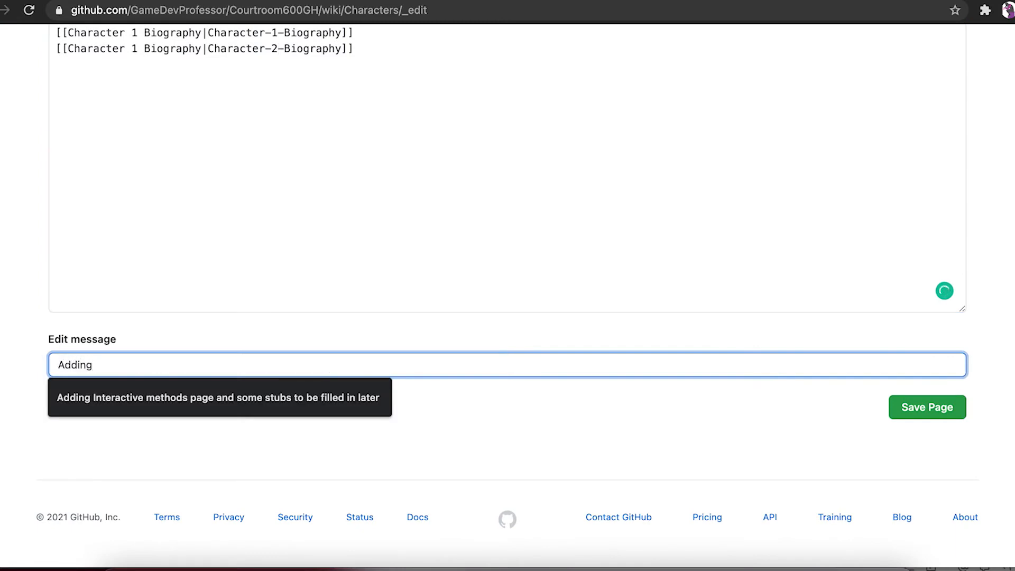
text(Character 2 biograph)
key(BackSpace)
text(phy)
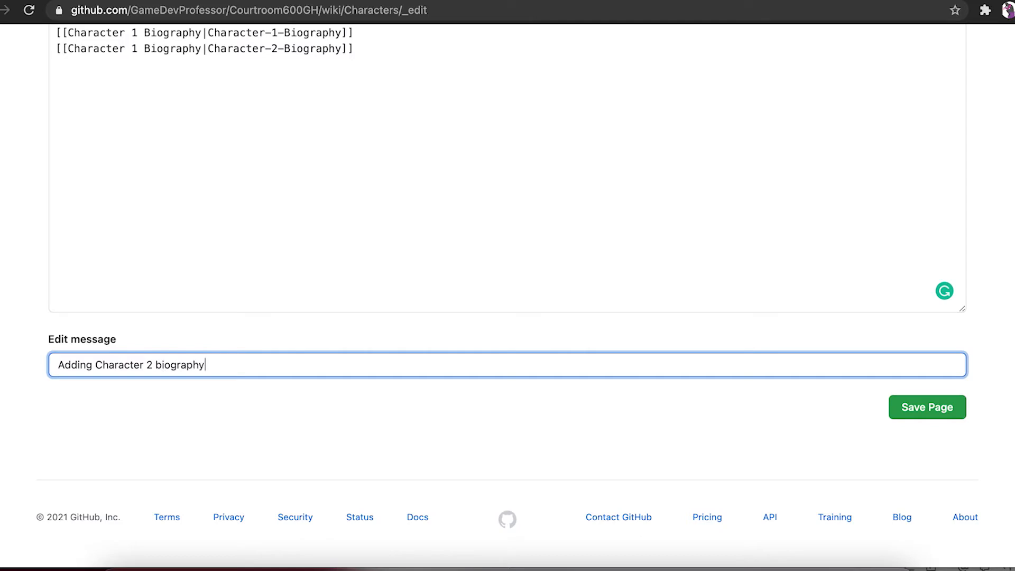
click(905, 409)
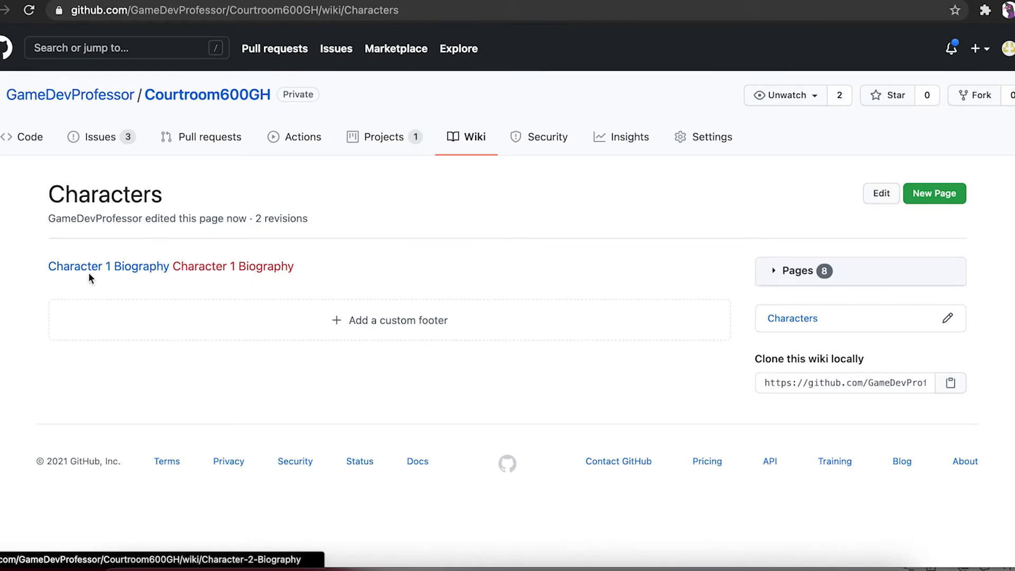
- Separate the two links on the Characters page with a blank line, relabel the second "Character 2 Biography" and save the page
click(891, 192)
click(362, 353)
key(Return)
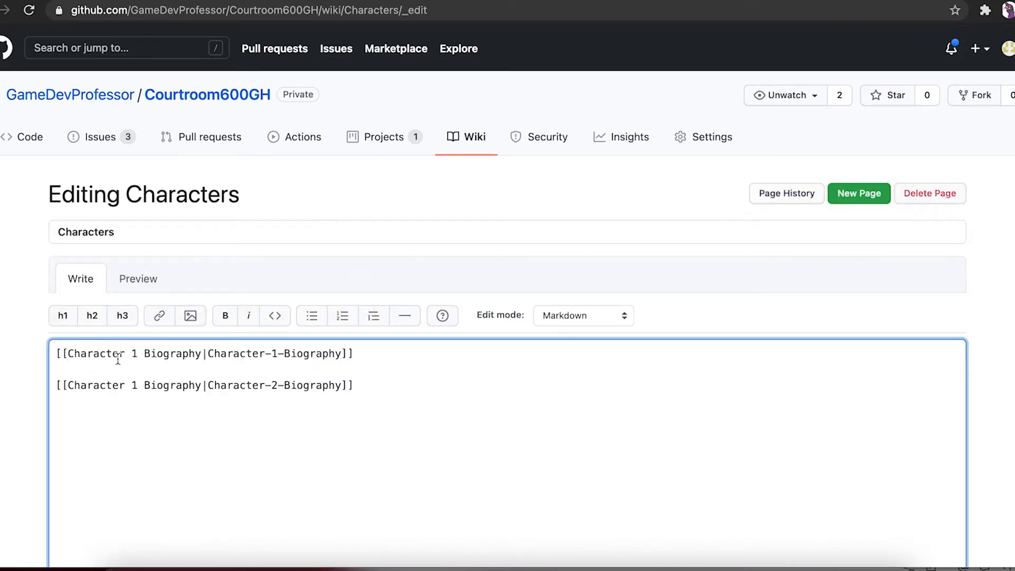
click(139, 385)
key(BackSpace)
text(2)
scroll(806, 311, down, 6)
click(913, 406)
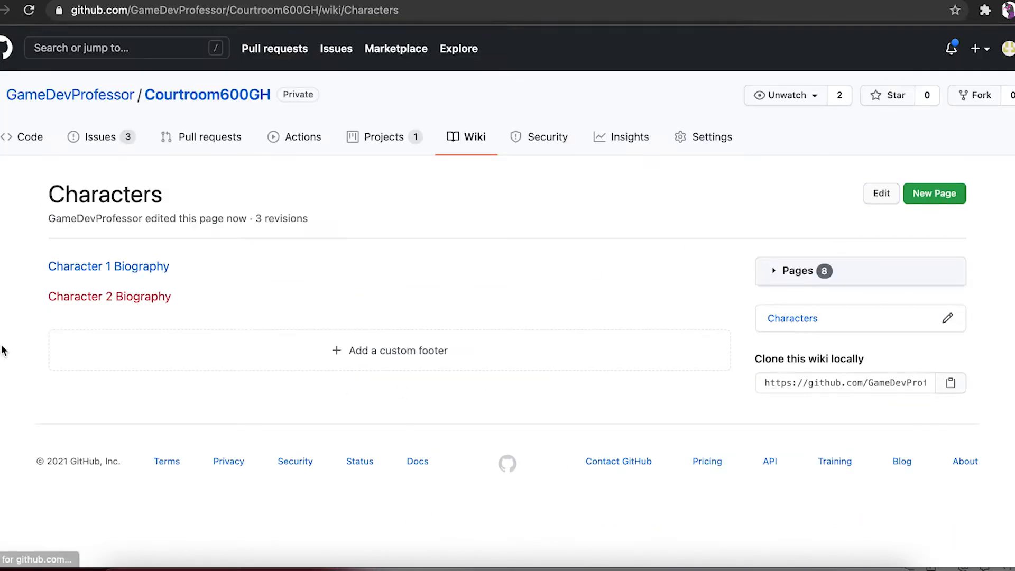
- Create the Character 2 Biography wiki page from its link with the lines Name, Age and Background, and save it
click(76, 299)
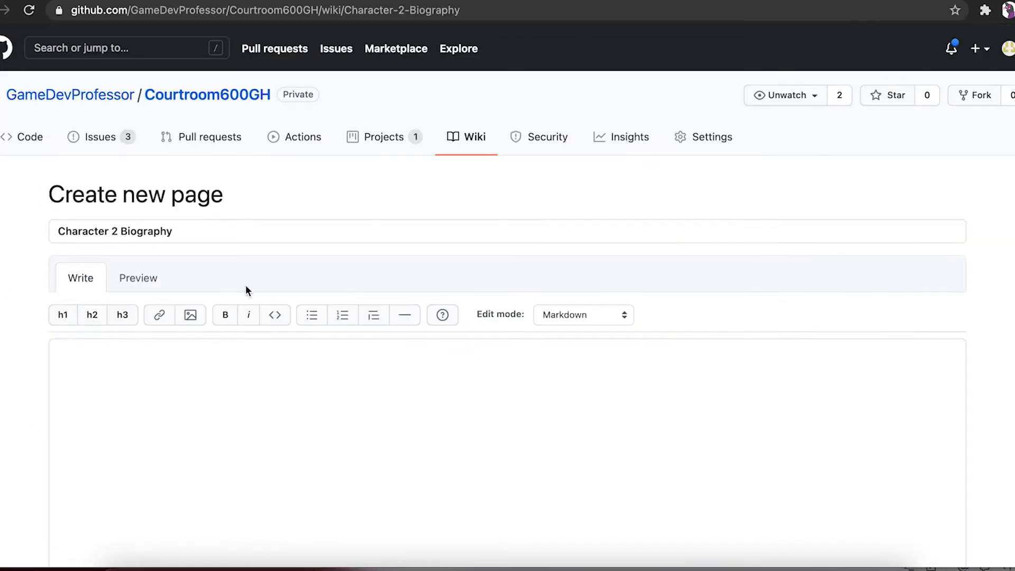
scroll(287, 375, down, 3)
click(217, 423)
text(M)
key(BackSpace)
text(Name)
key(Return)
text(Age)
key(Return)
text(Bio)
key(BackSpace)
key(BackSpace)
text(ackground)
key(Return)
scroll(344, 426, down, 5)
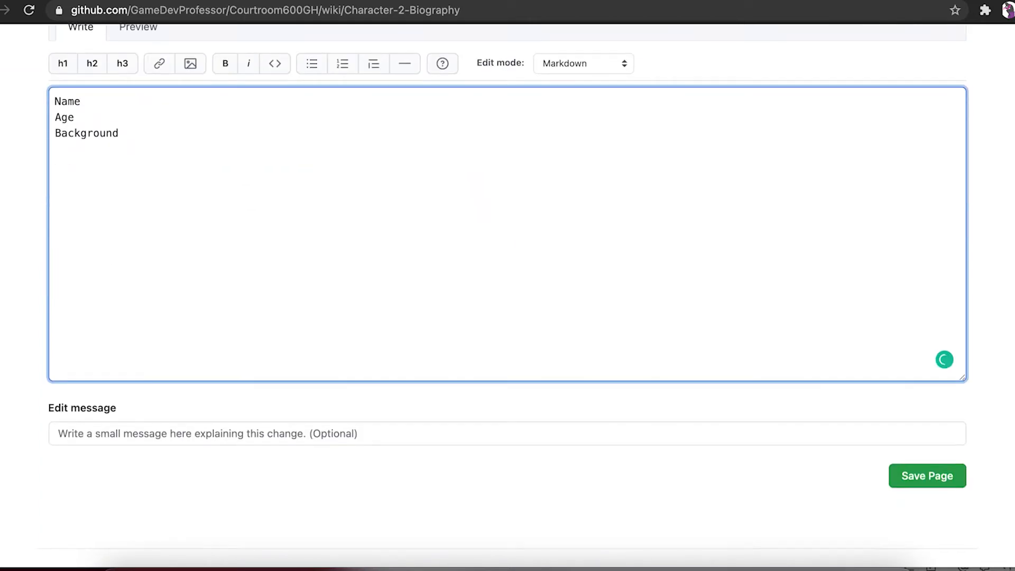
click(907, 438)
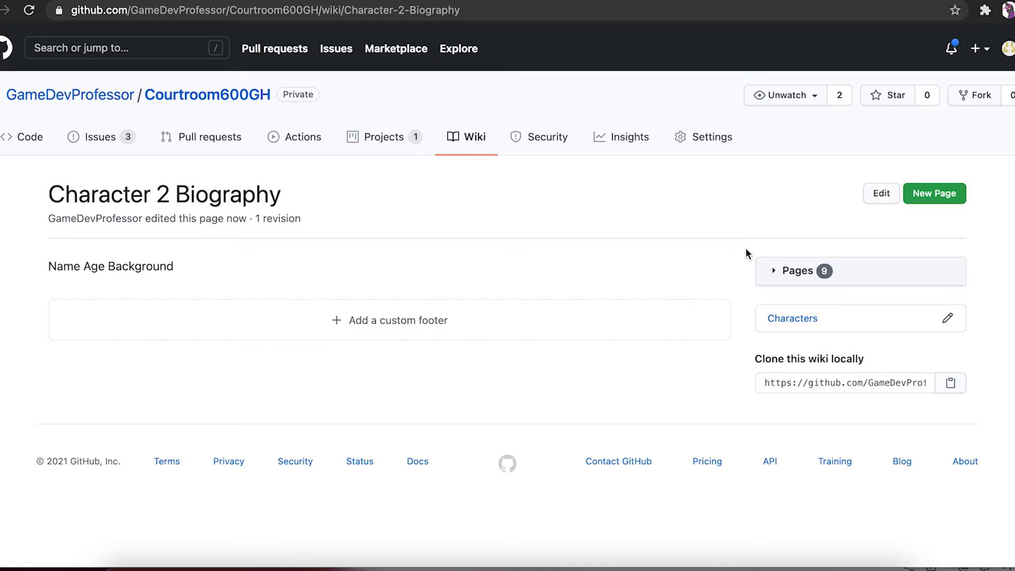
- Check the wiki's expanded page list and the repository's issues list
click(773, 270)
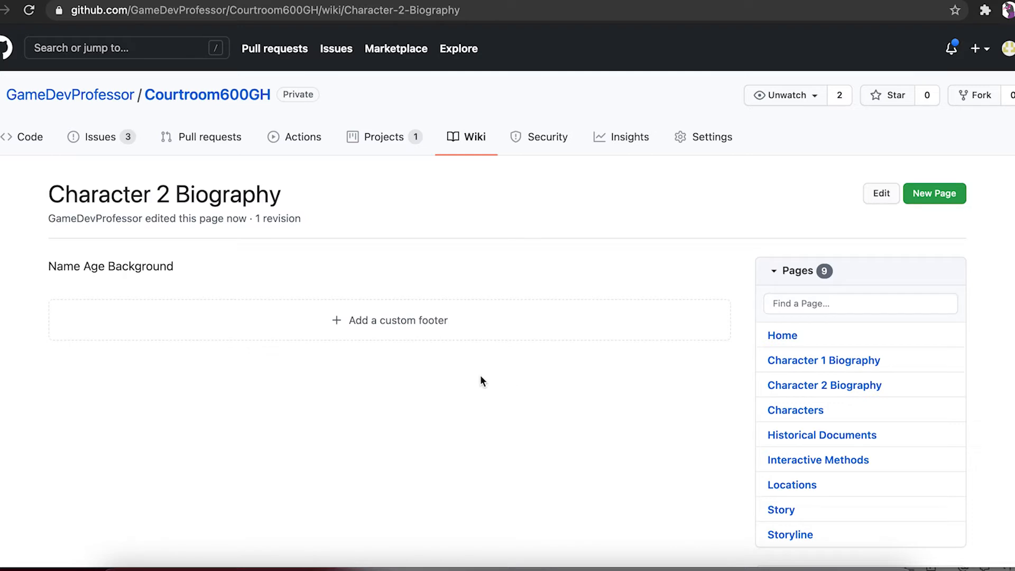
scroll(516, 249, down, 3)
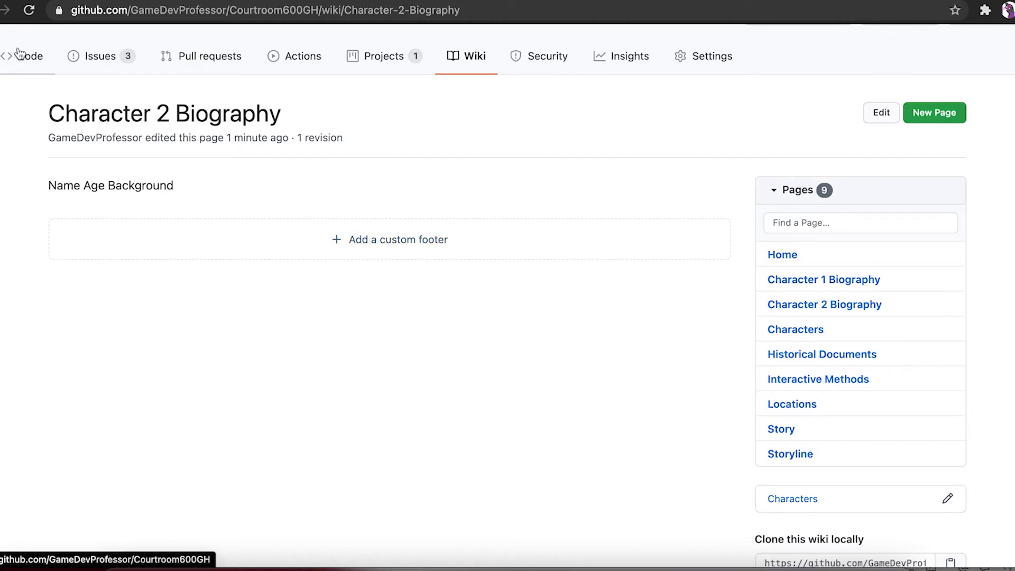
click(73, 51)
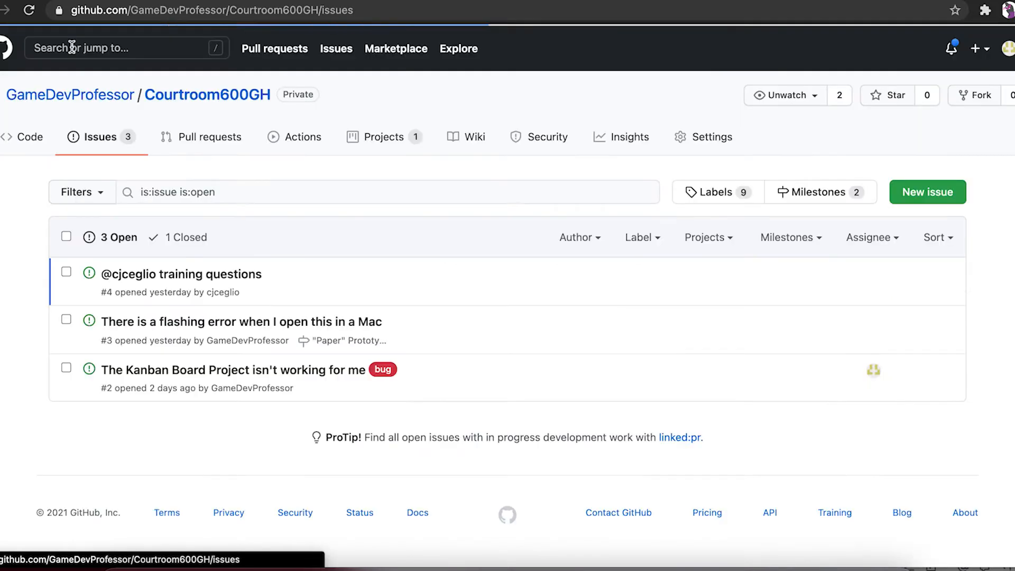
- Examine the repository settings, including the enabled features and the GitHub Pages source branch options, without changing them
click(708, 137)
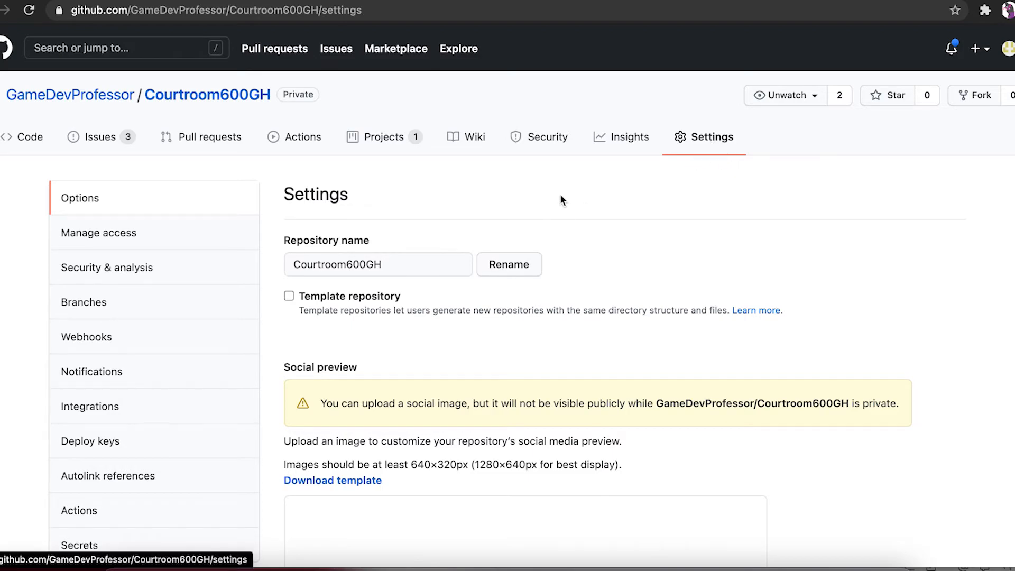
scroll(363, 342, down, 10)
scroll(363, 342, down, 9)
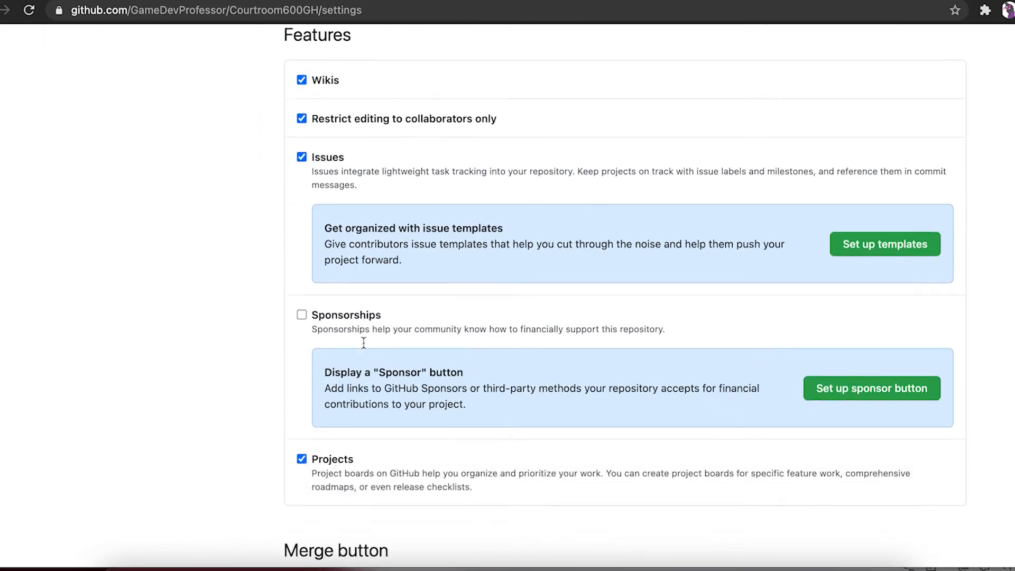
scroll(364, 346, down, 9)
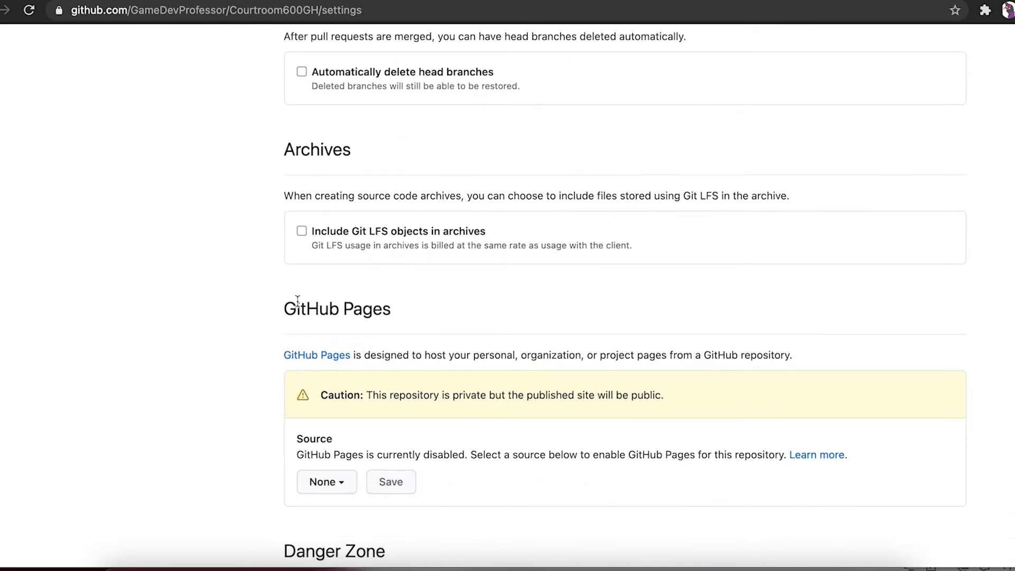
scroll(374, 347, down, 3)
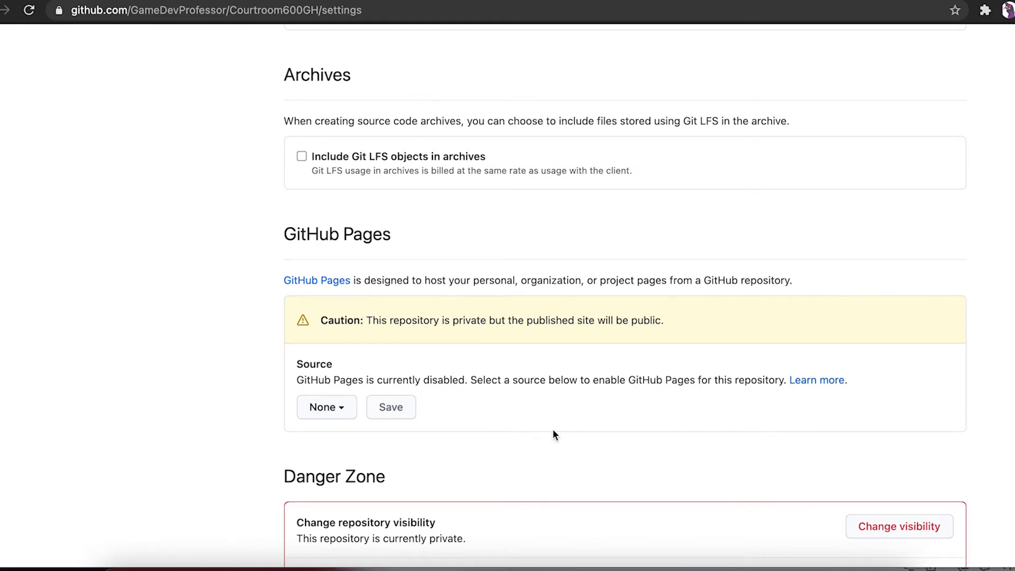
click(320, 409)
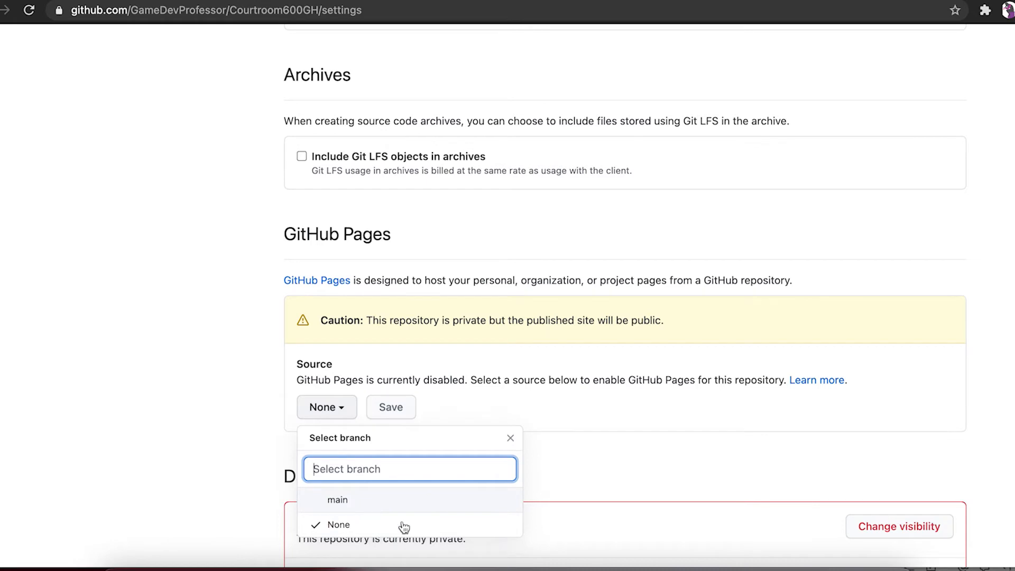
click(655, 382)
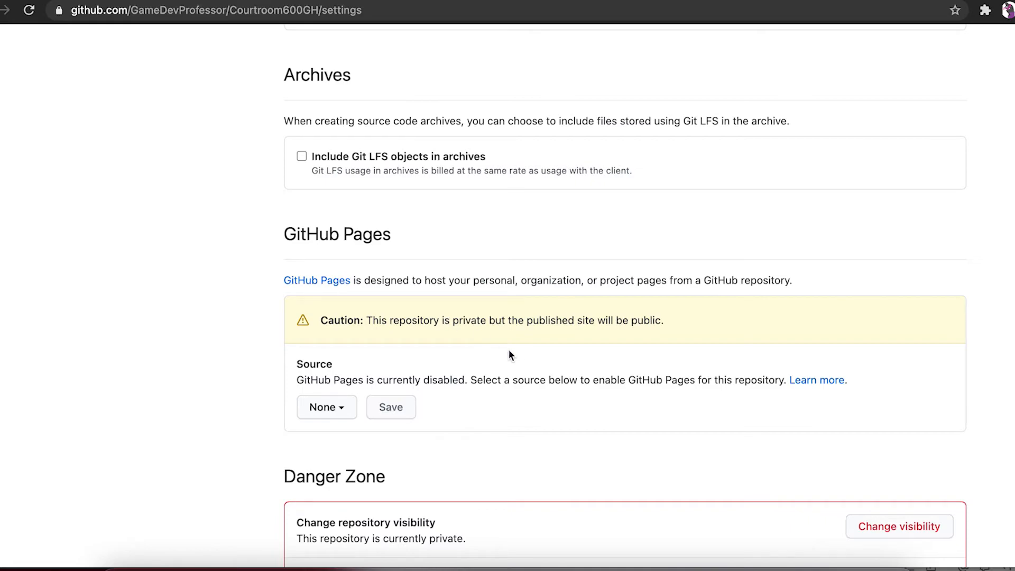
scroll(499, 349, down, 2)
scroll(499, 349, up, 20)
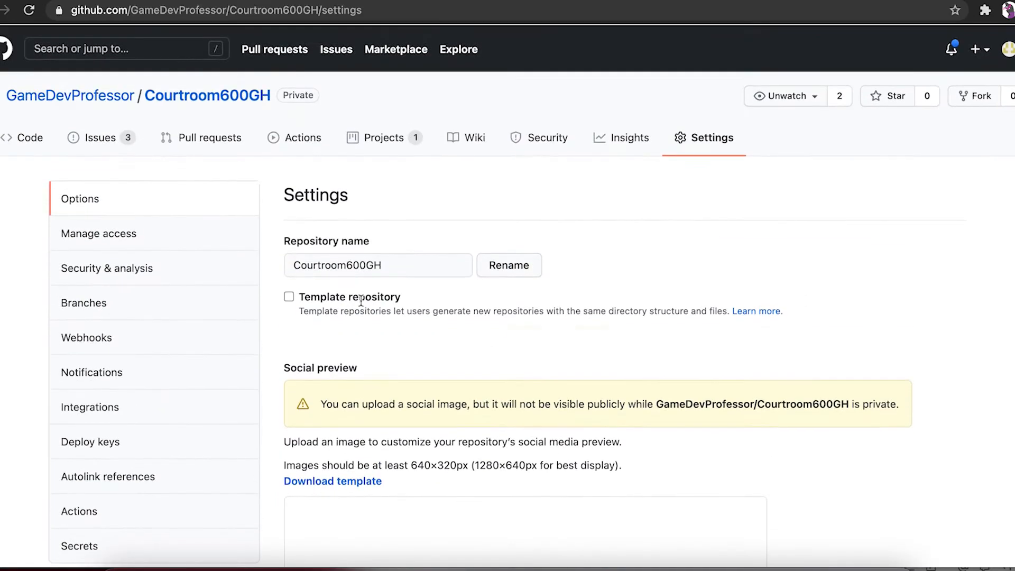
- Return to the repository's list of open issues
click(109, 150)
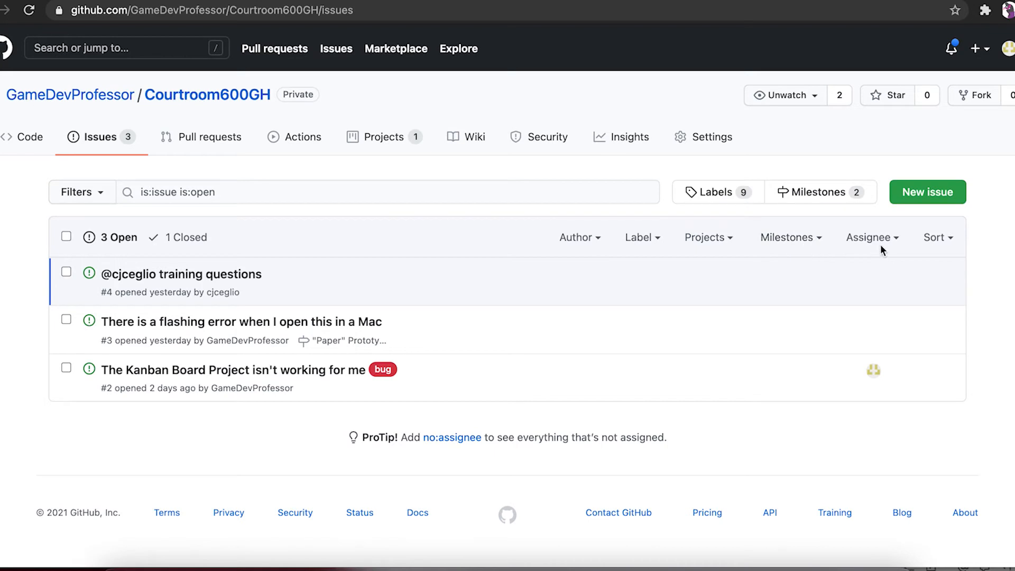
- Start a new issue in the repository
click(926, 193)
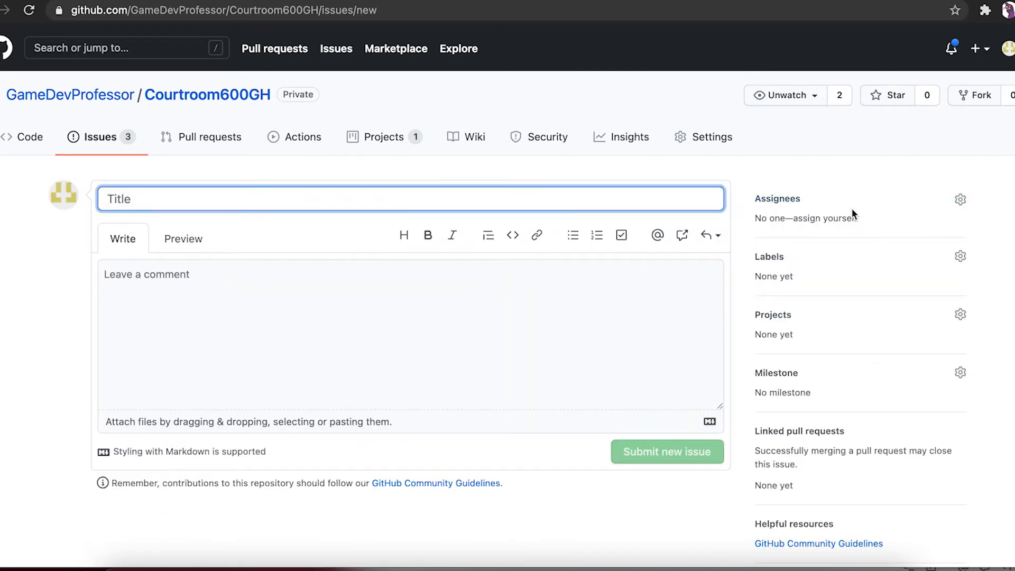
click(772, 217)
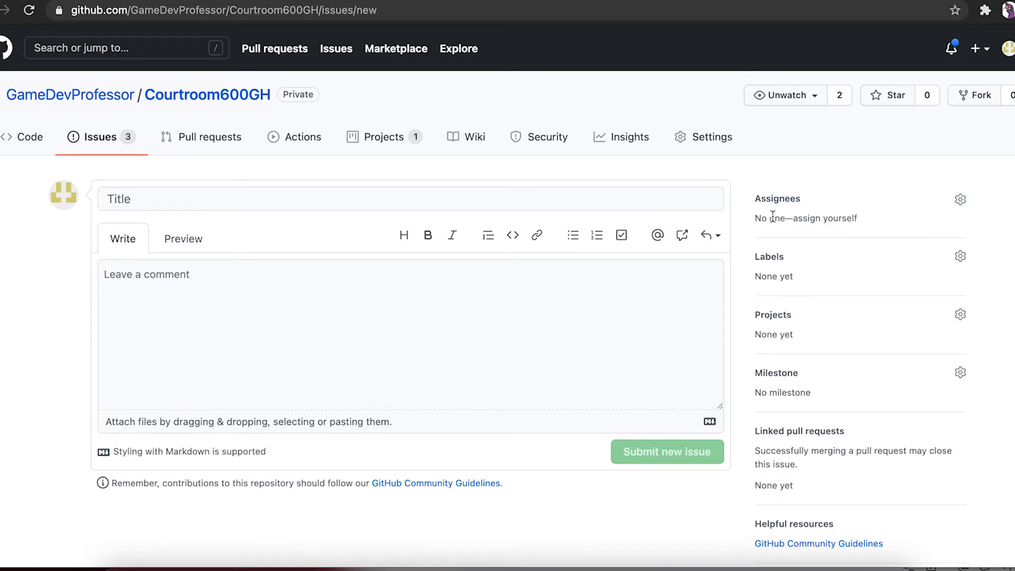
click(774, 203)
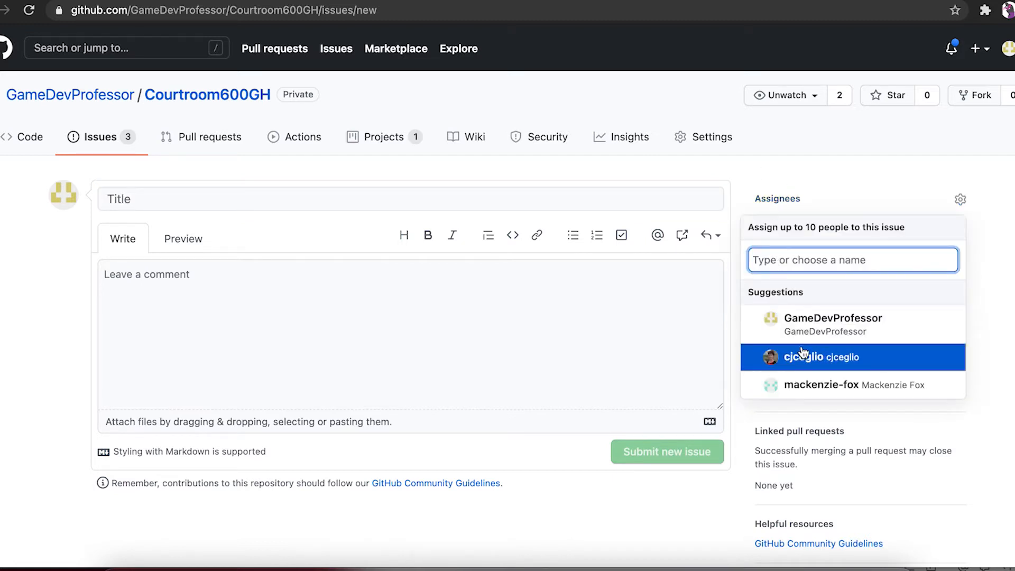
click(802, 351)
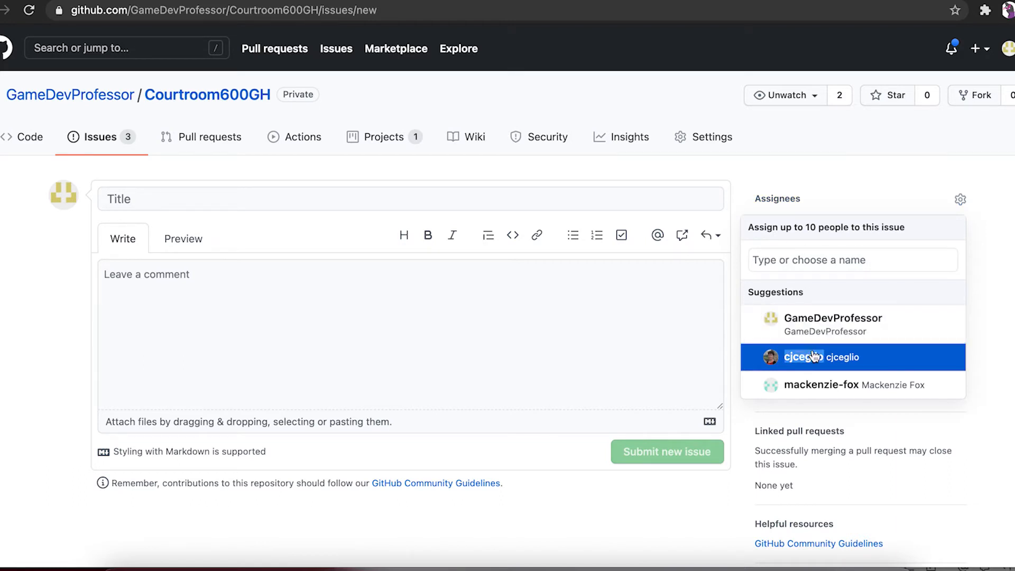
click(788, 186)
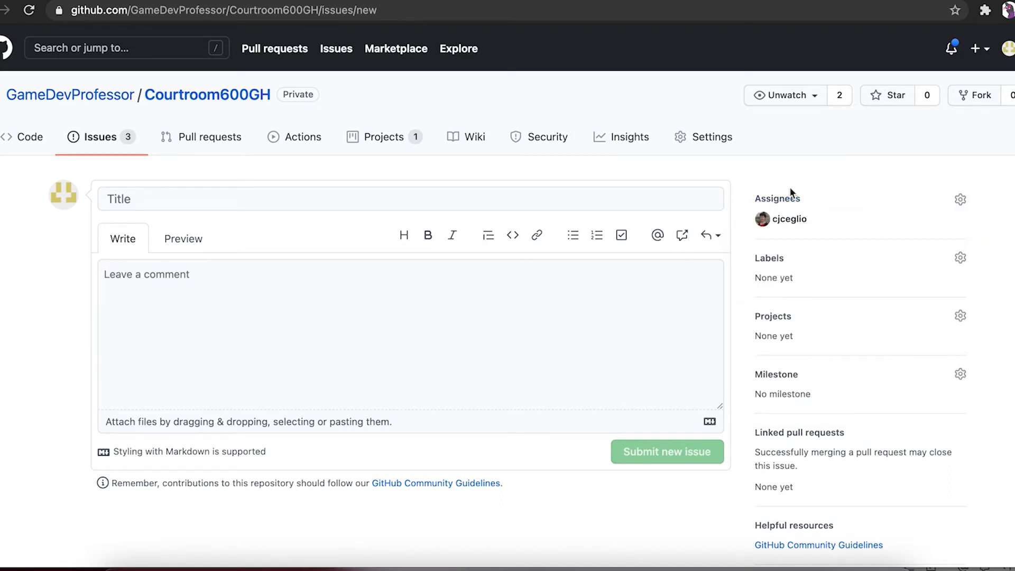
click(799, 222)
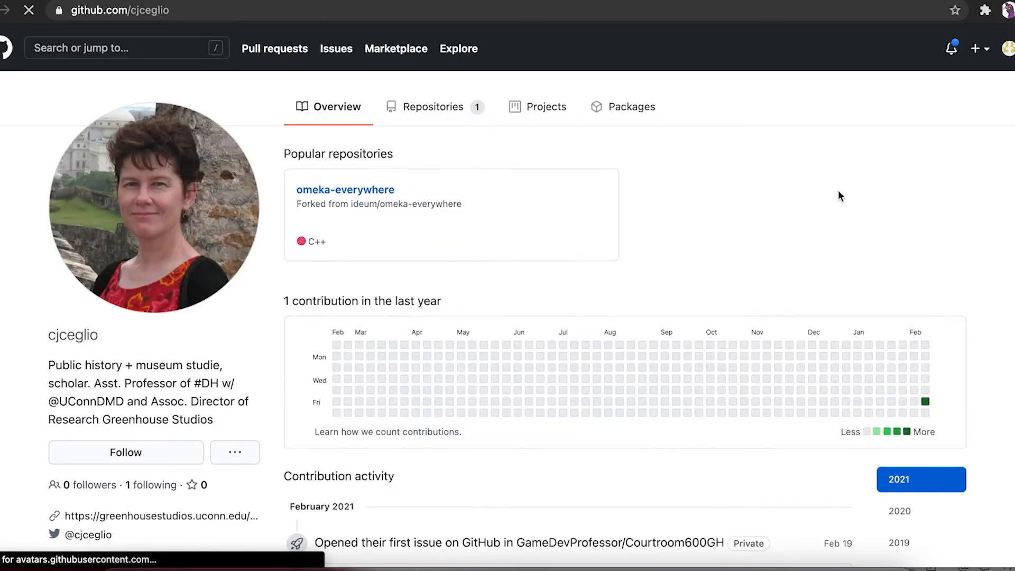
key(super+Left)
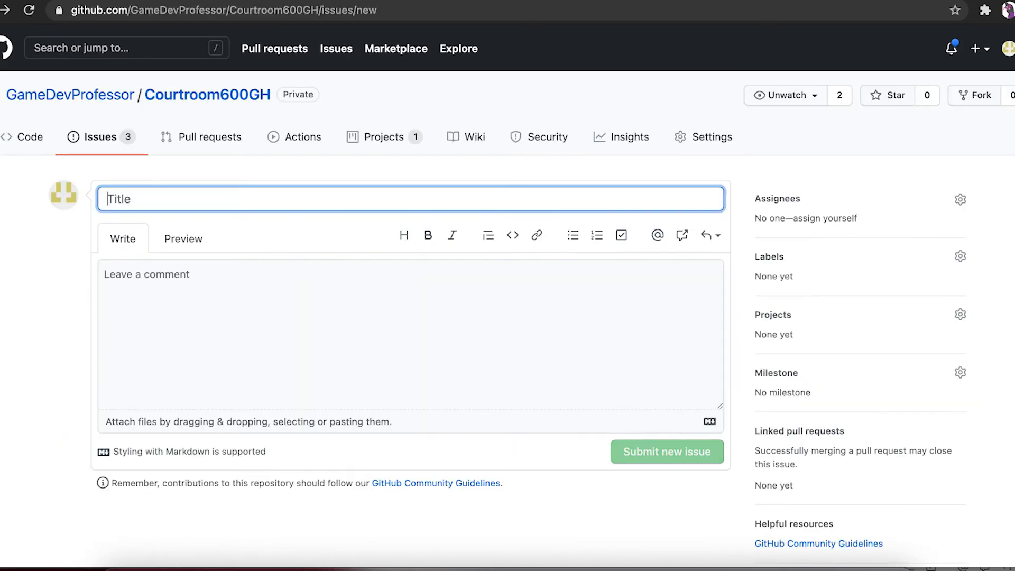
click(813, 226)
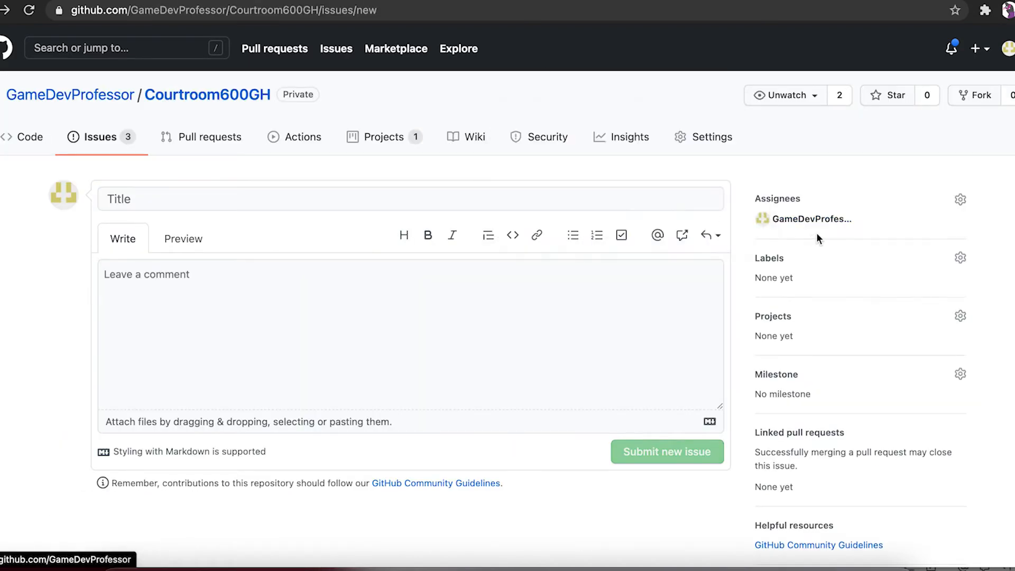
click(809, 221)
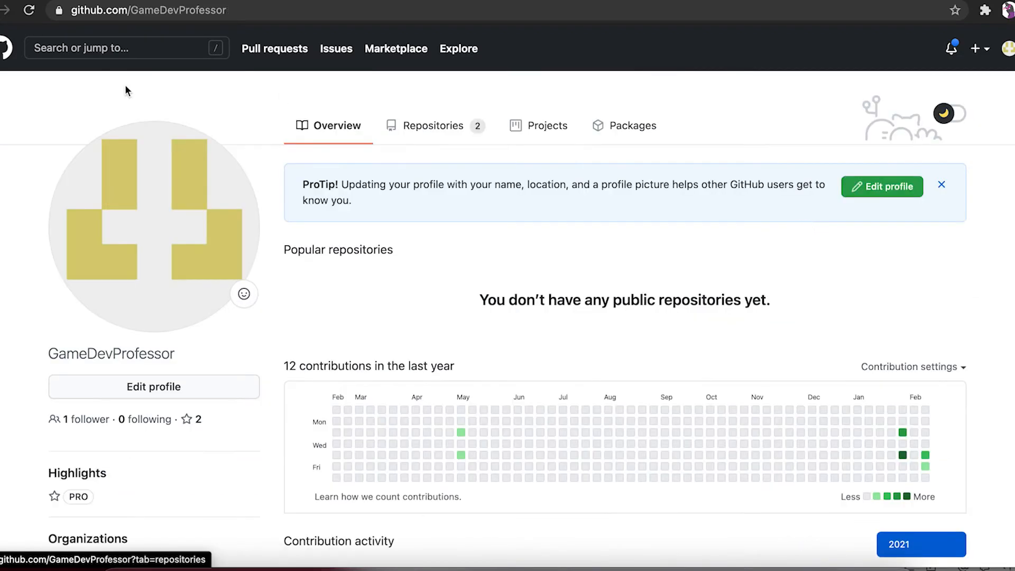
key(super+Left)
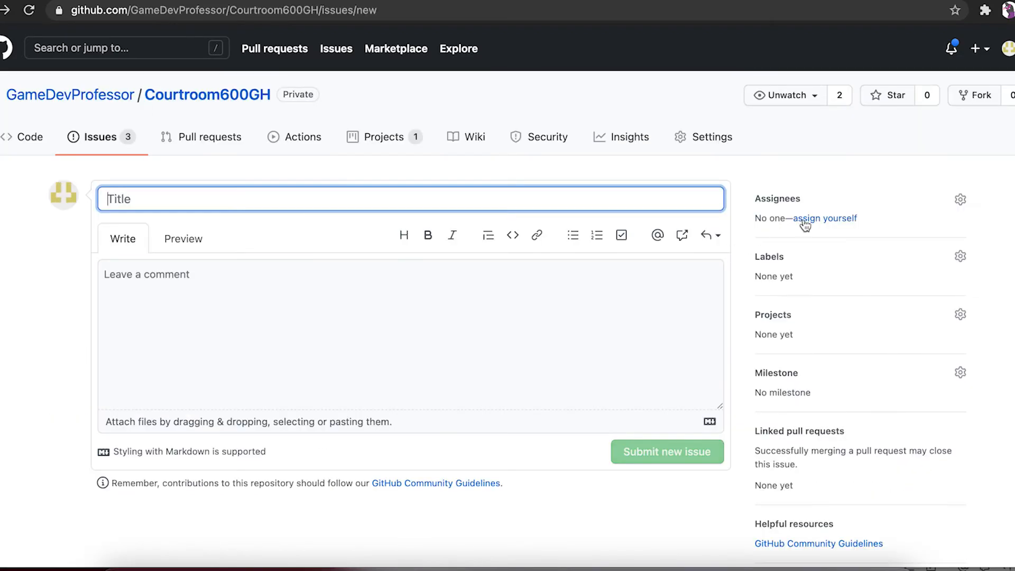
- Assign the new issue to the second suggested collaborator and apply the "good first issue" label
click(790, 204)
click(795, 357)
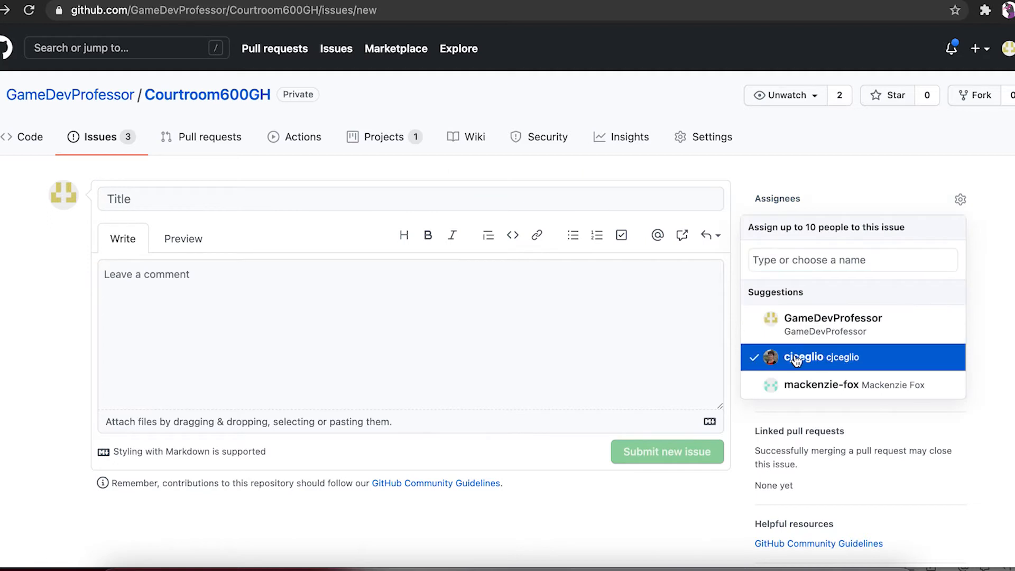
click(796, 205)
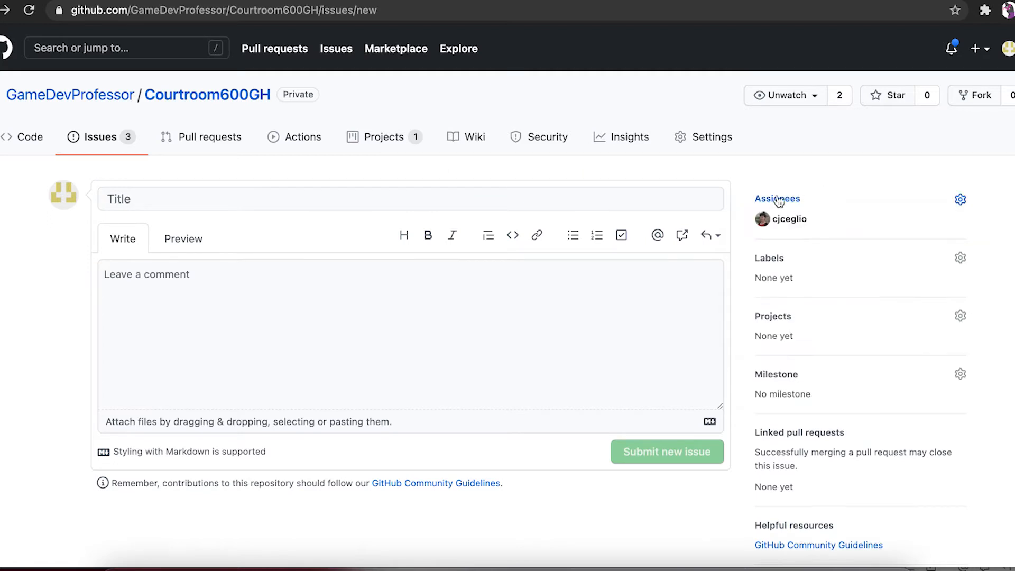
click(762, 256)
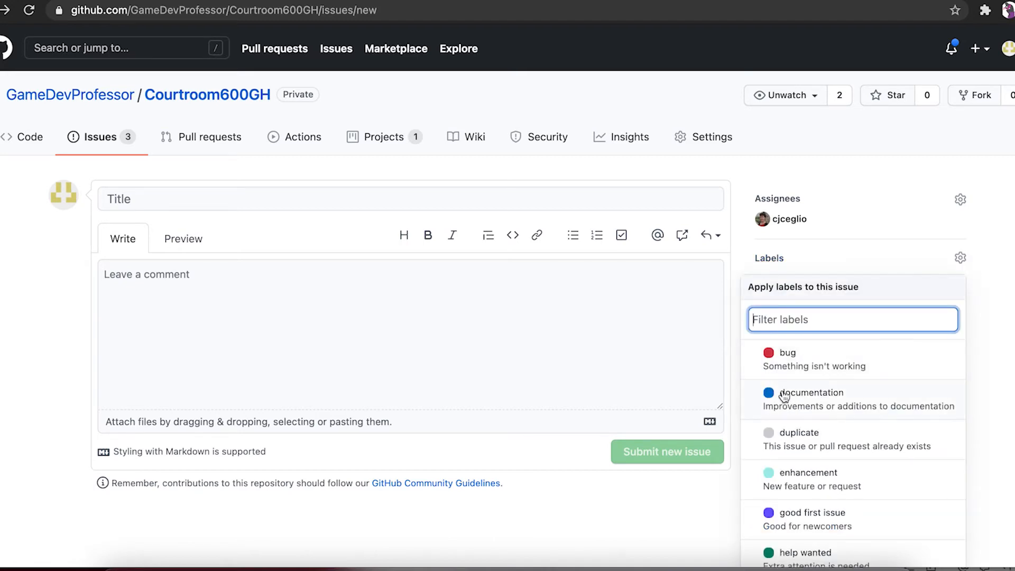
scroll(784, 400, down, 1)
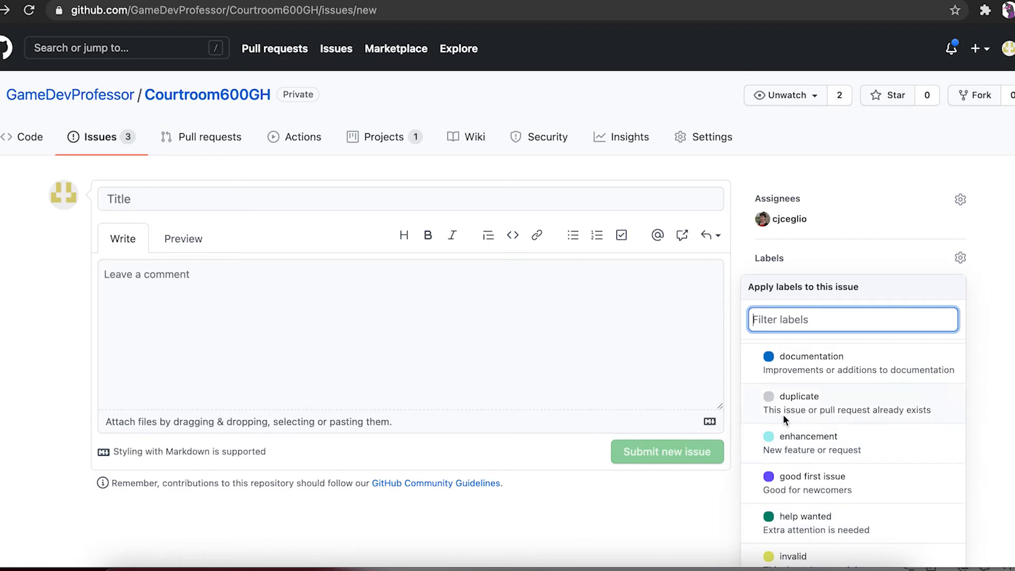
click(777, 483)
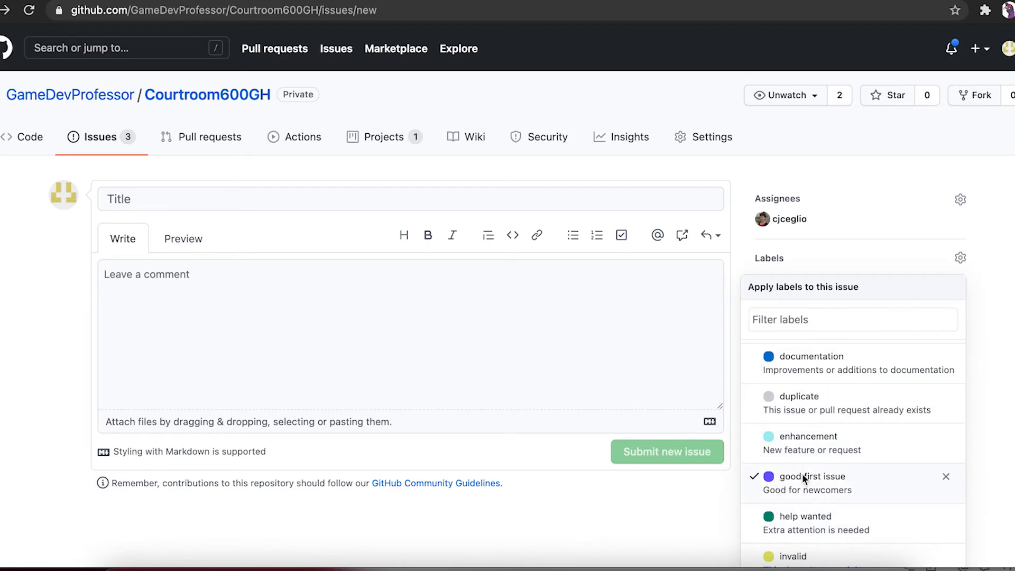
click(820, 264)
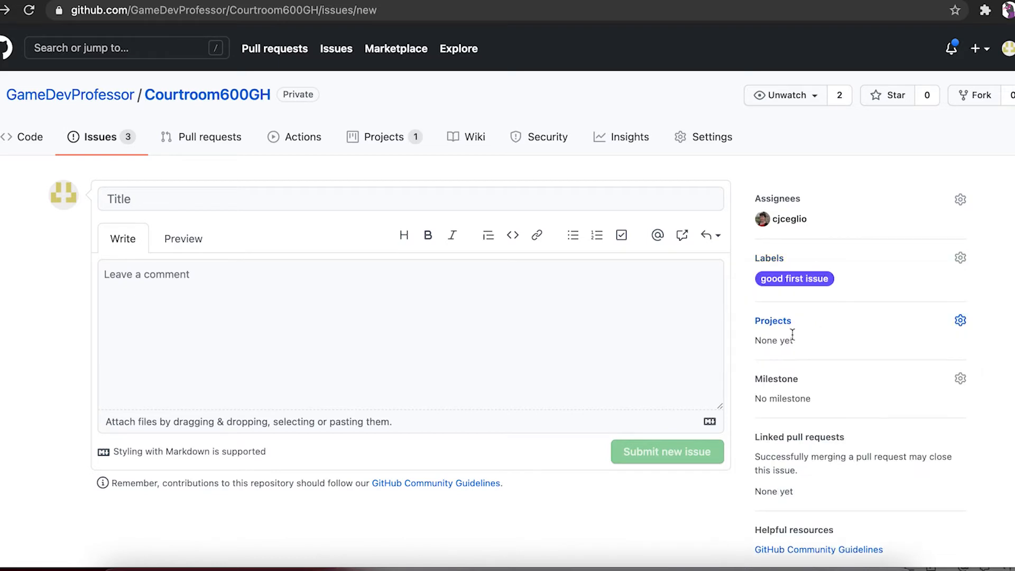
- Add the issue to the C600_Research project and set its milestone to Prototype Session for Dodd ID Card
click(766, 321)
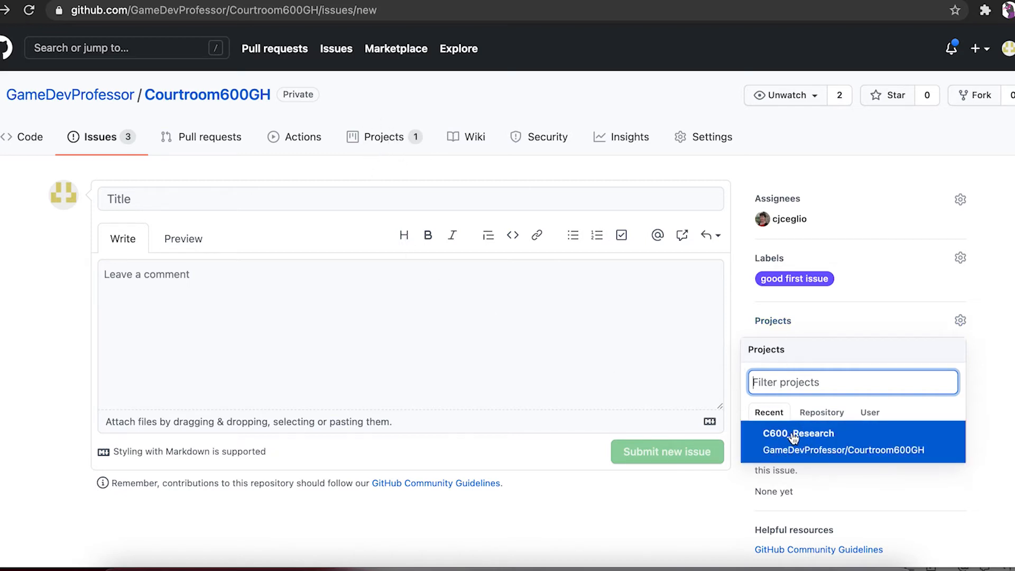
click(812, 453)
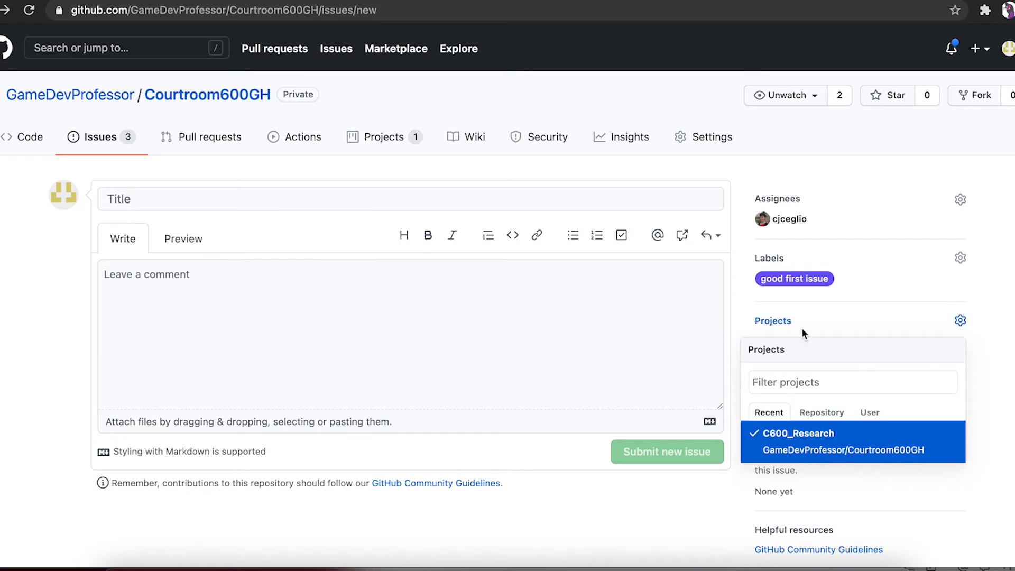
click(852, 290)
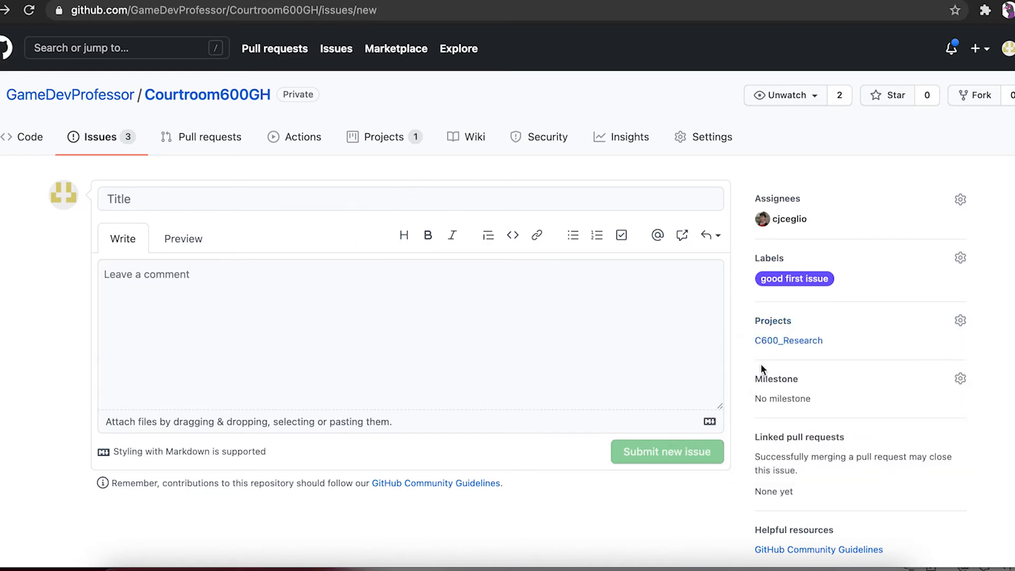
click(777, 389)
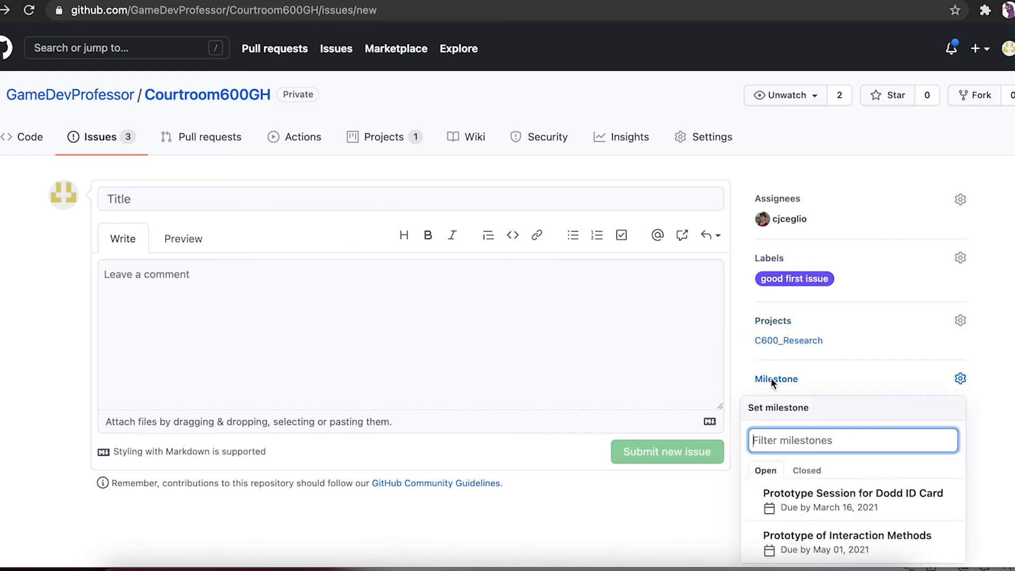
click(803, 508)
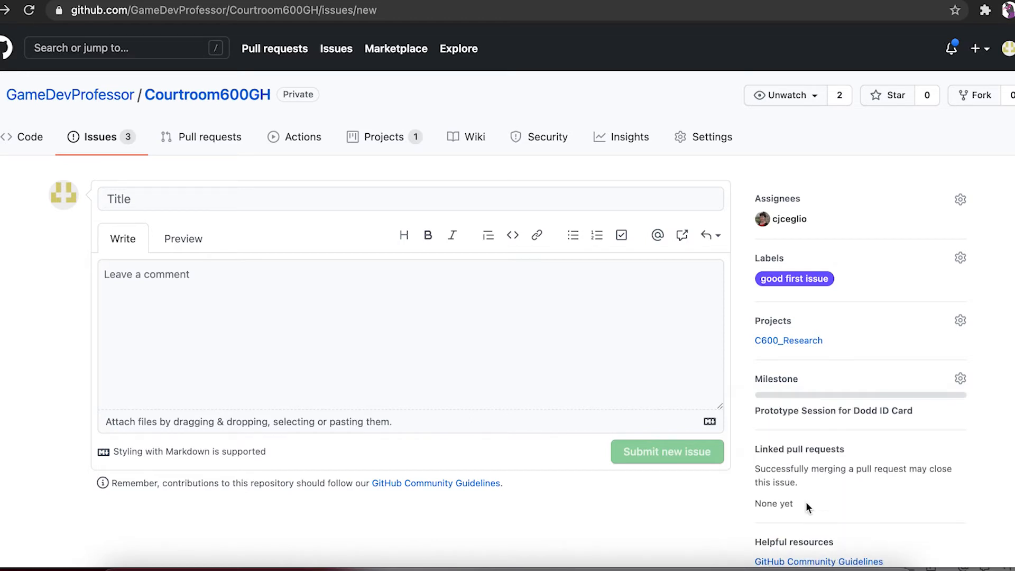
scroll(852, 396, down, 3)
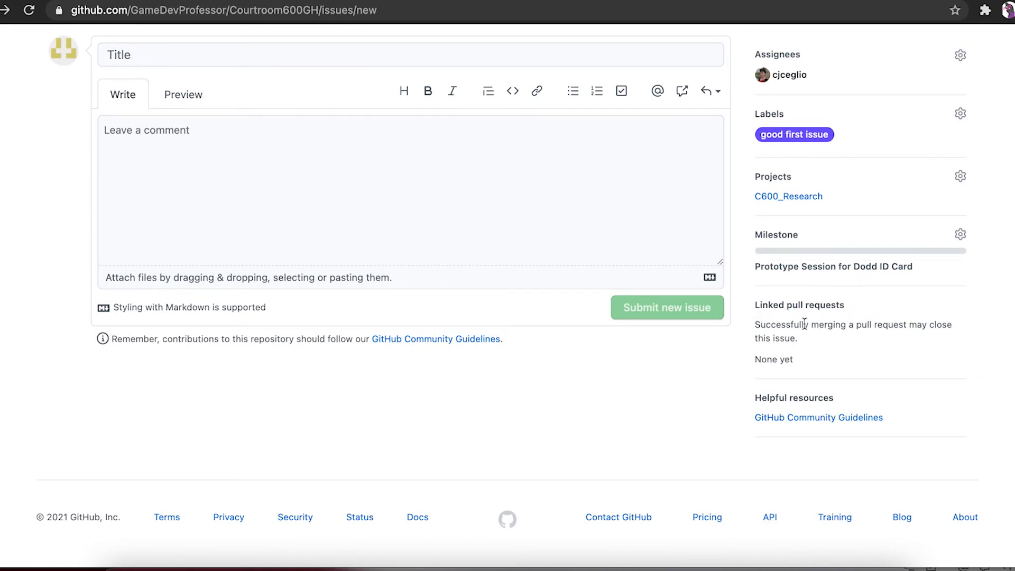
scroll(302, 367, up, 3)
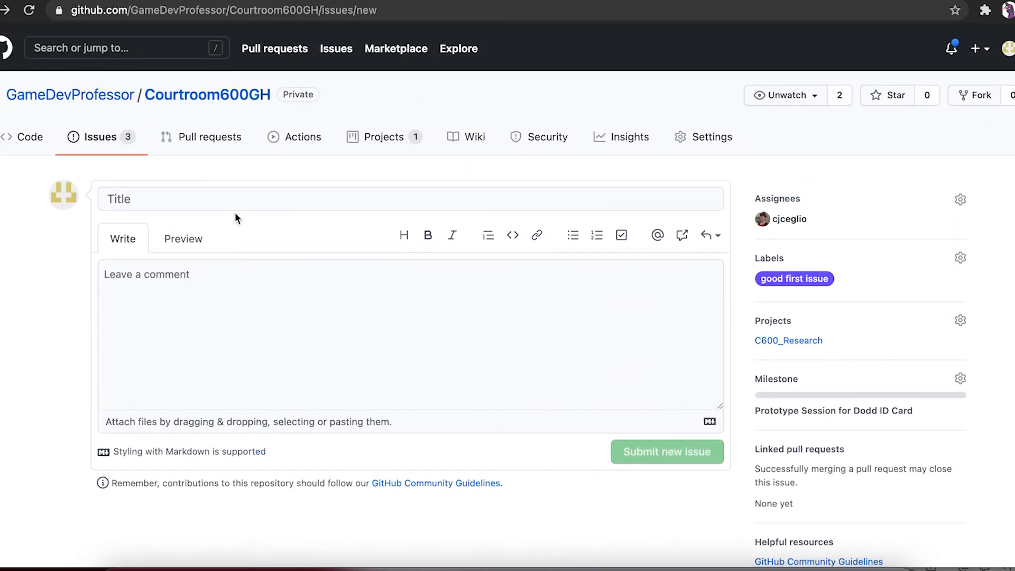
click(131, 191)
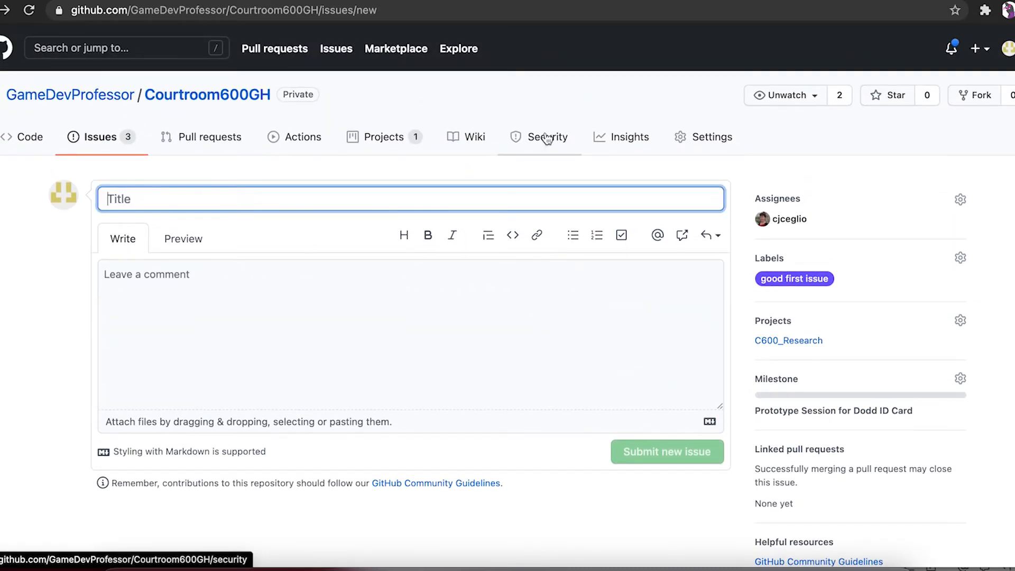
text(C)
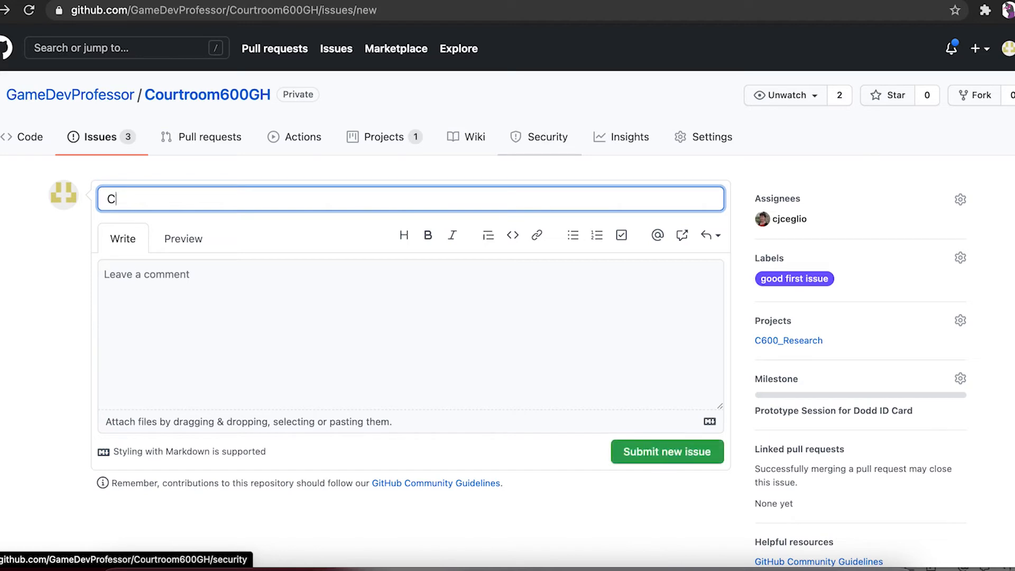
key(BackSpace)
text(Please Review an)
key(BackSpace)
text(an)
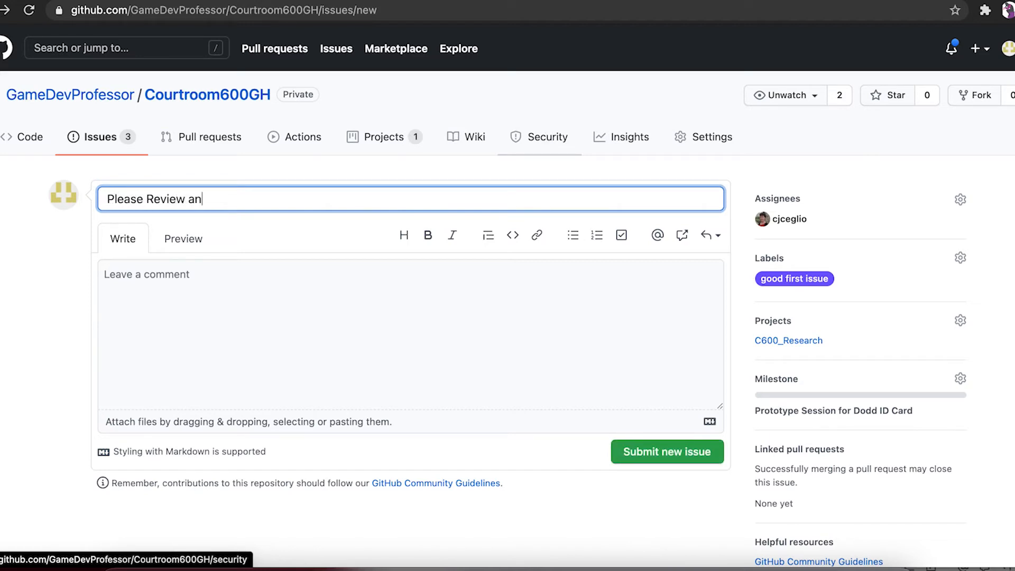
text(d ask questions about)
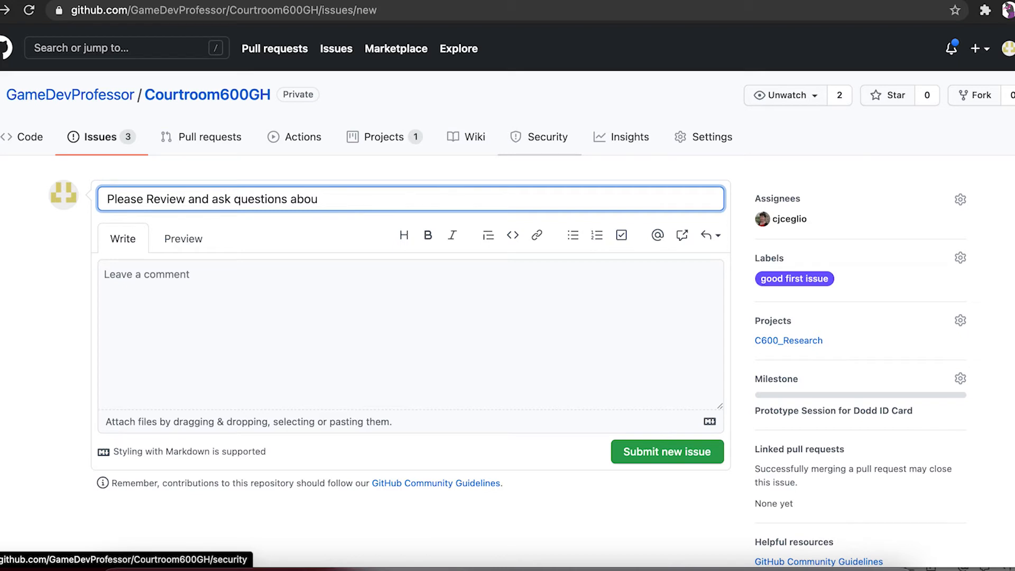
key(BackSpace)
key(BackSpace)
key(BackSpace)
key(BackSpace)
key(BackSpace)
key(BackSpace)
key(BackSpace)
key(BackSpace)
key(BackSpace)
key(BackSpace)
key(BackSpace)
key(BackSpace)
- Set the new issue's title to "Please review my video about Github"
key(super+a)
text(BP)
key(BackSpace)
key(BackSpace)
text(Please review my vi)
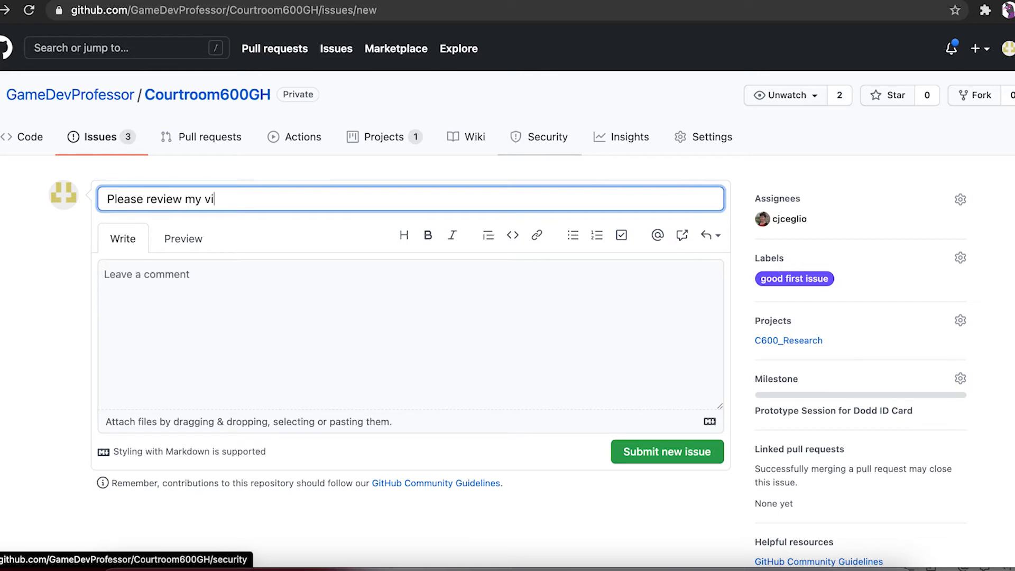
text(deo about Github a)
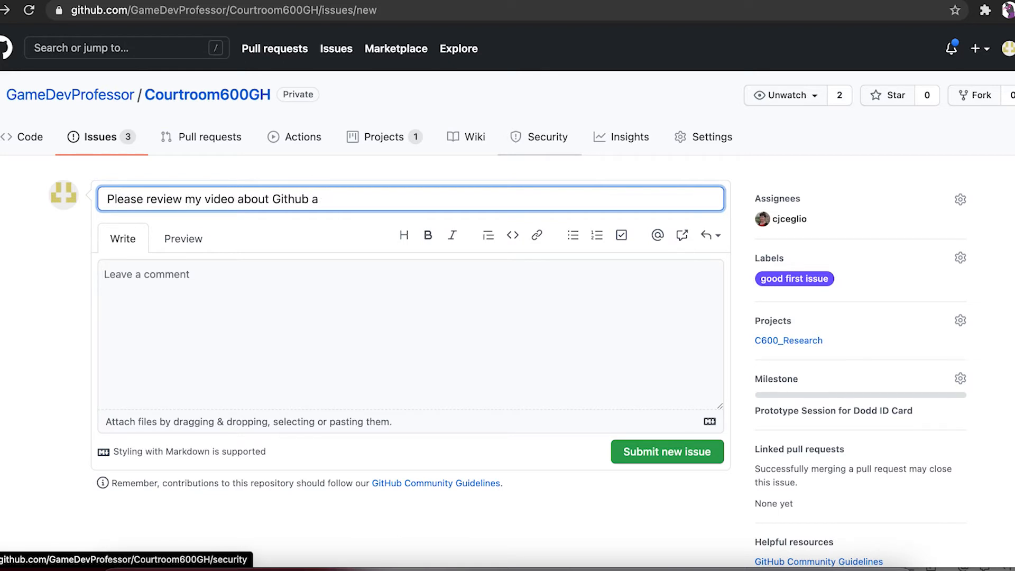
- Describe the issue as "I am leaving this hear for now, I will add the link when I complete the video." and submit it
click(465, 288)
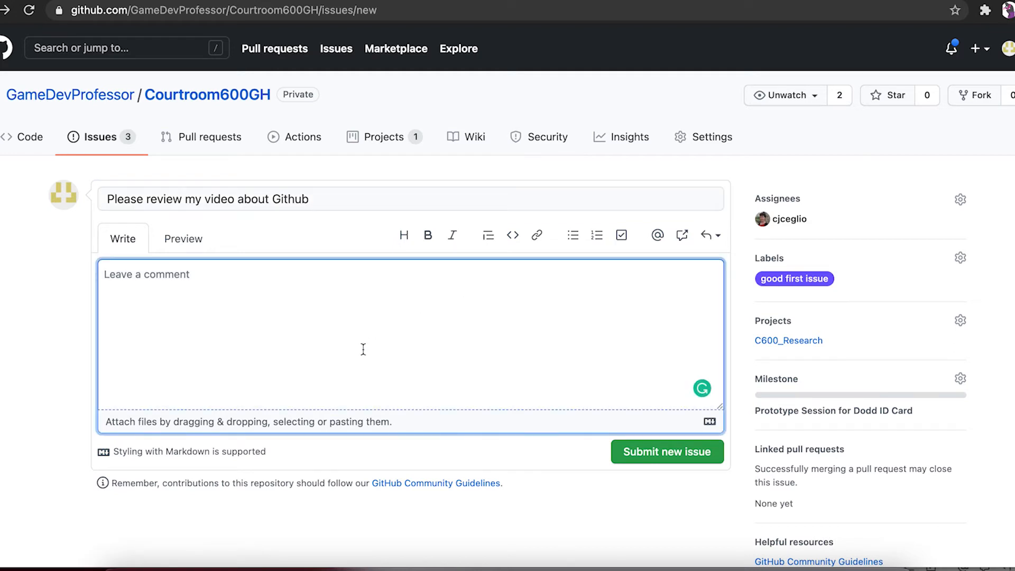
text(I'm)
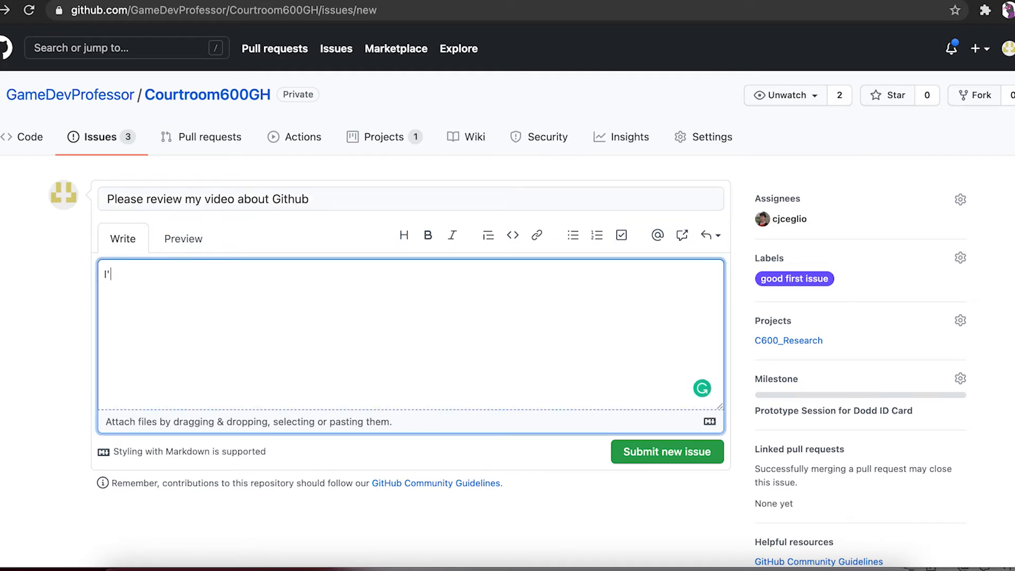
key(BackSpace)
key(BackSpace)
text(am leaving this hear for now,)
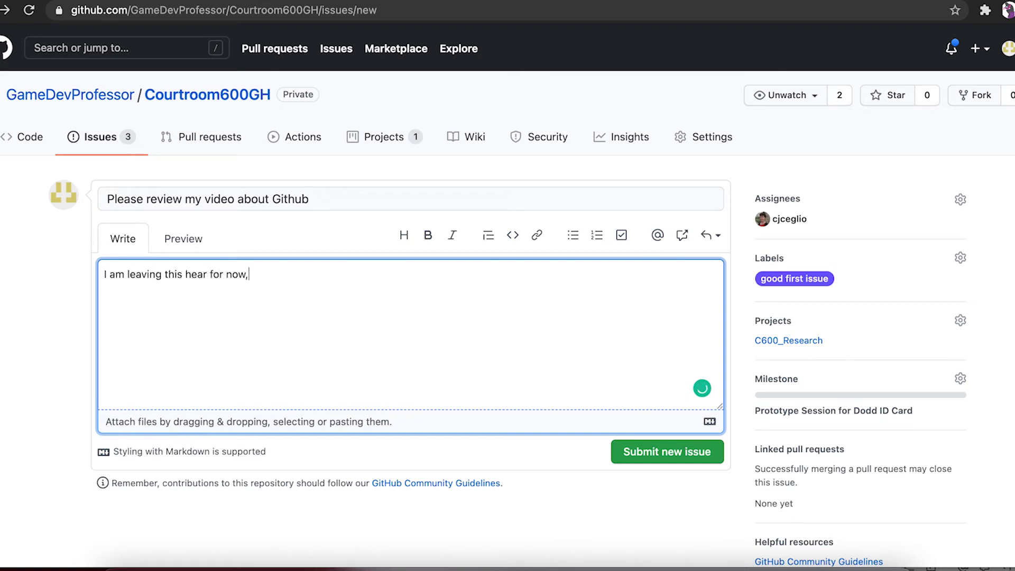
text( I will add the)
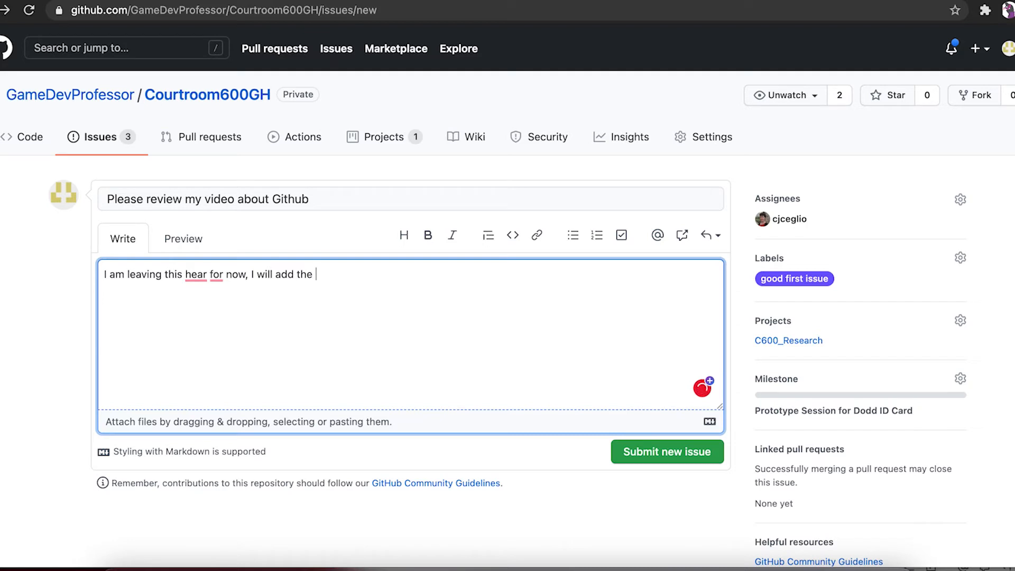
text( link when I complete the video.)
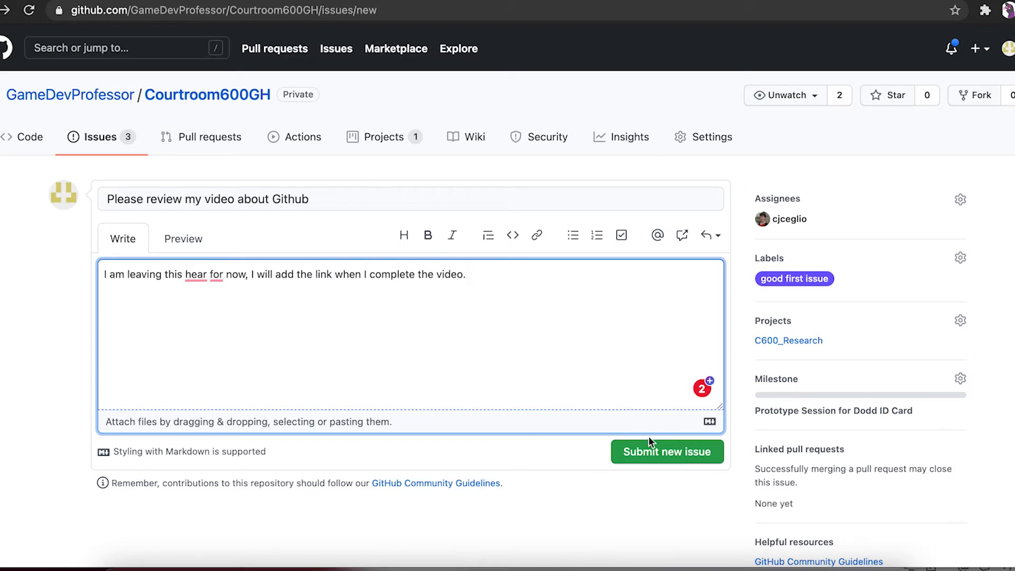
click(637, 451)
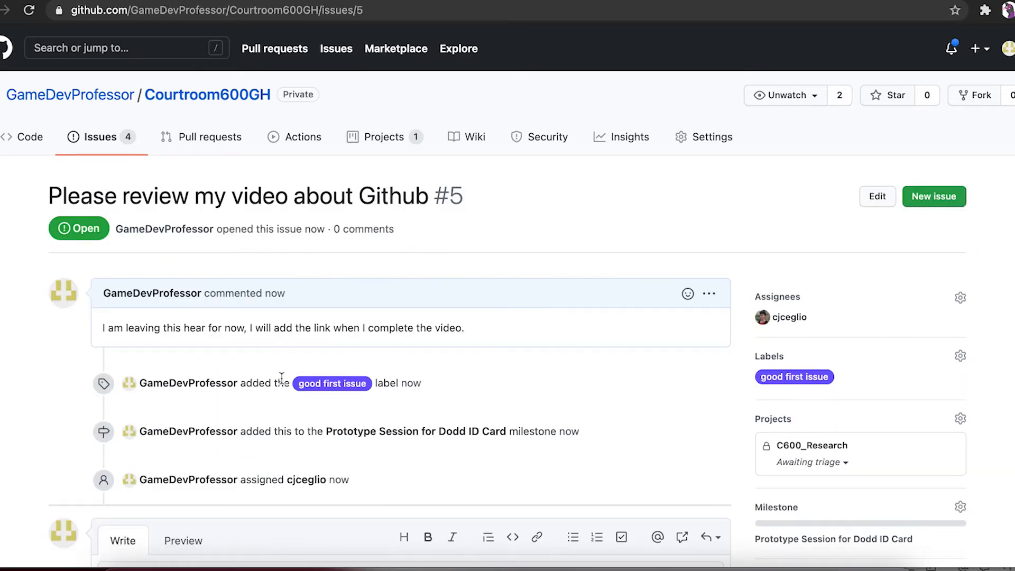
- Look over the submitted issue's activity timeline and start another new issue in the Courtroom600GH repository
mouse_move(155, 390)
scroll(694, 352, down, 5)
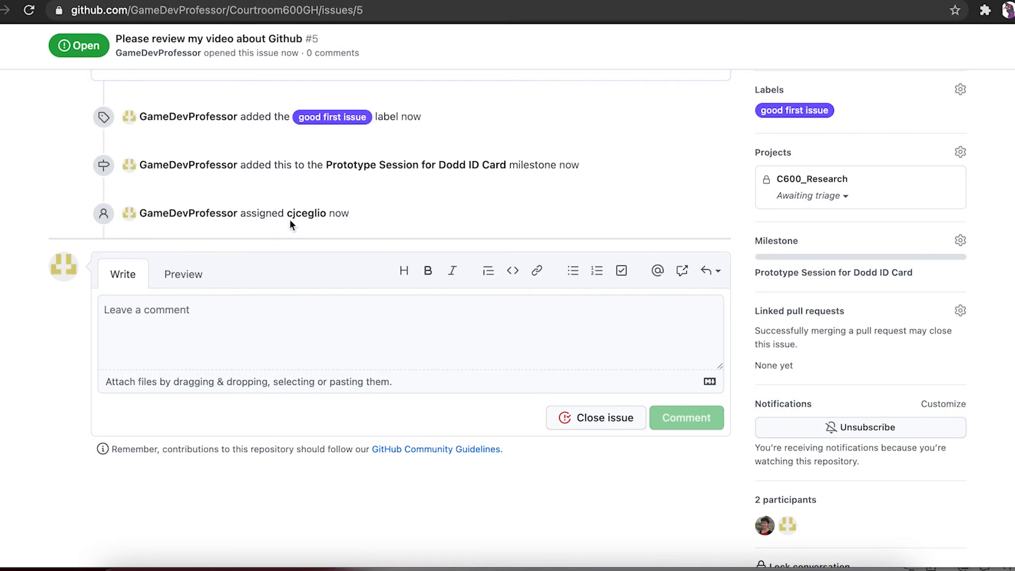
scroll(288, 258, up, 4)
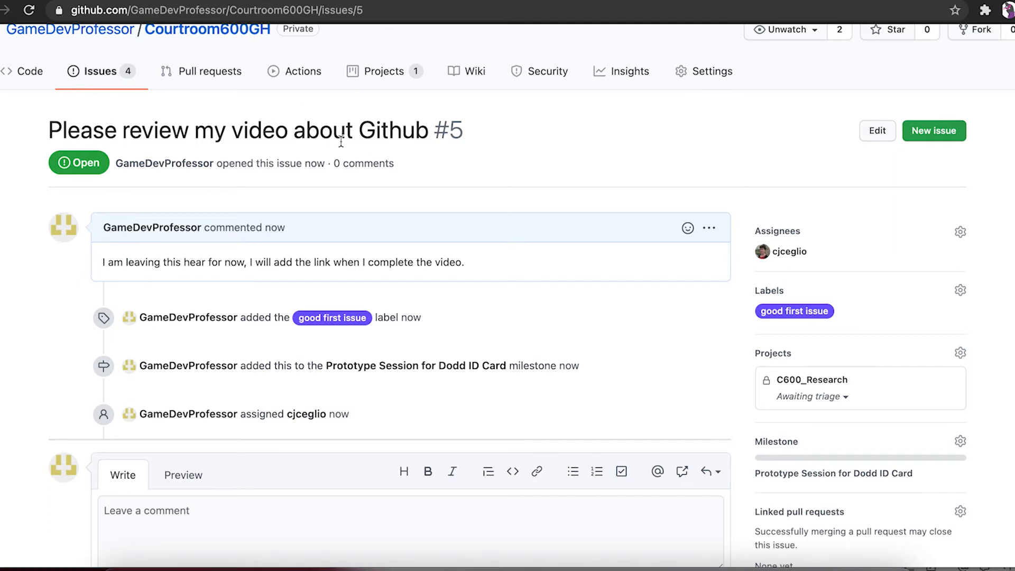
click(922, 138)
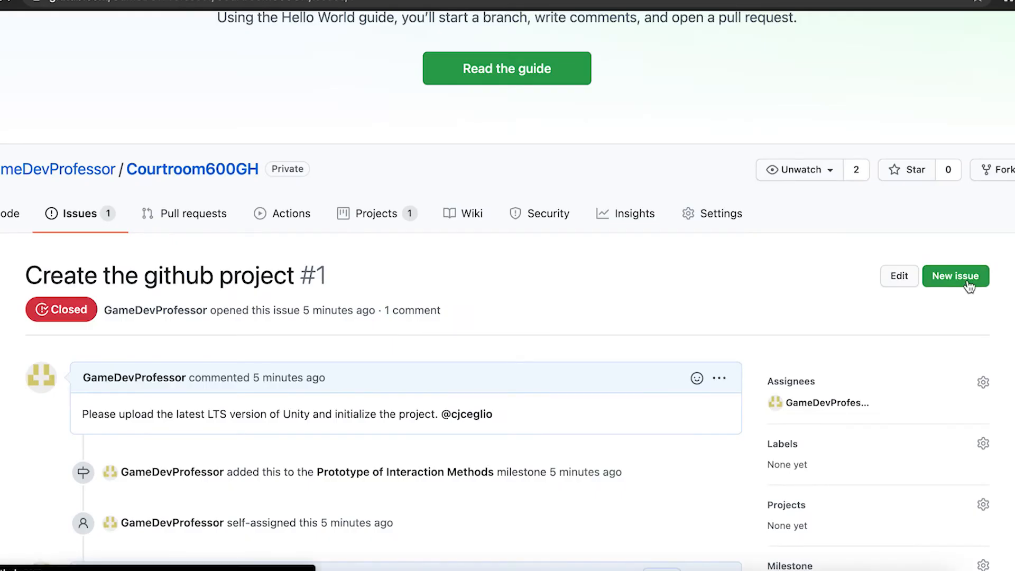
click(969, 280)
scroll(483, 334, down, 3)
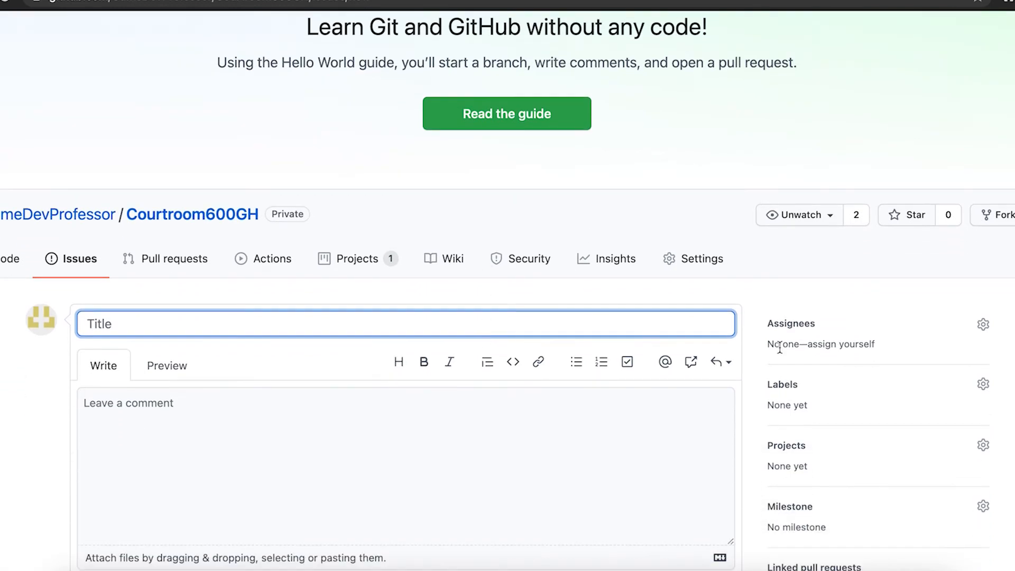
- Apply the "bug" label to the new issue and assign it to the repository owner's account
click(813, 397)
click(828, 506)
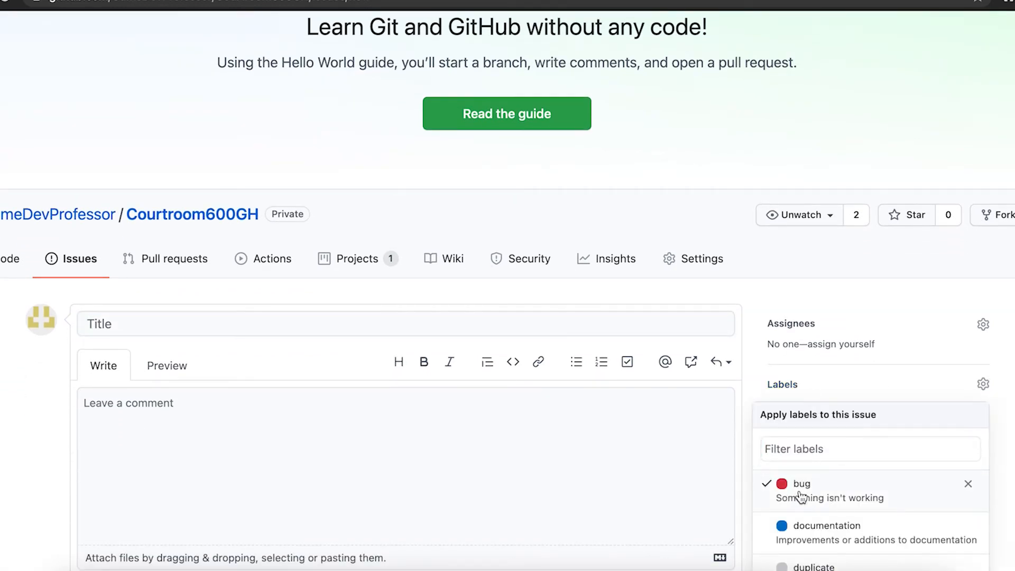
click(826, 340)
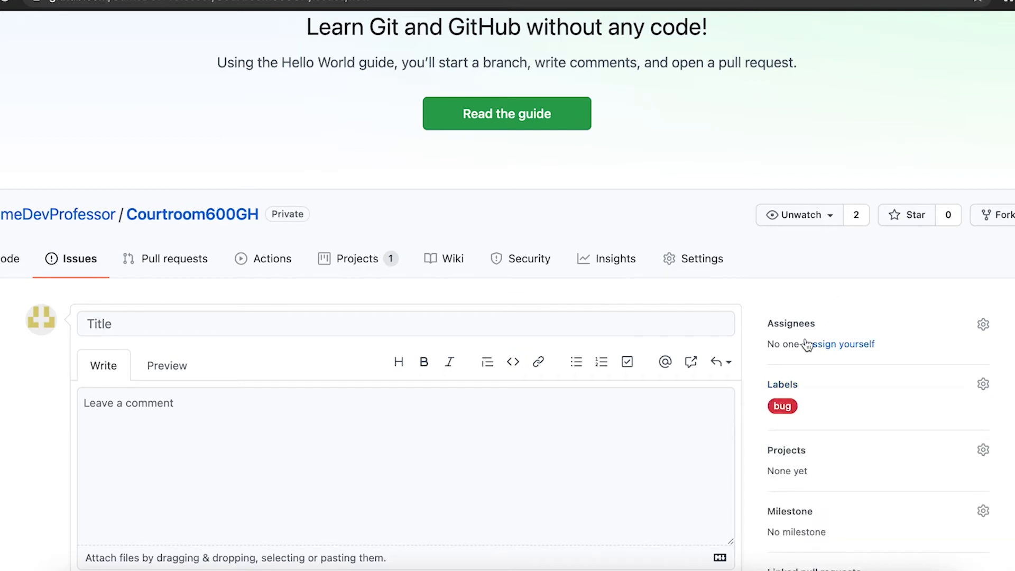
click(791, 334)
click(803, 450)
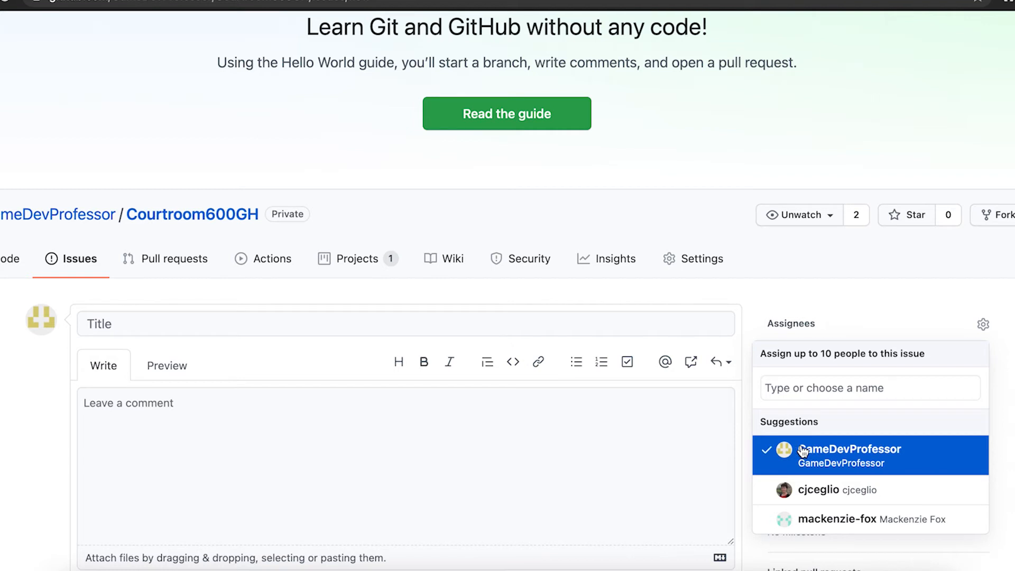
click(536, 476)
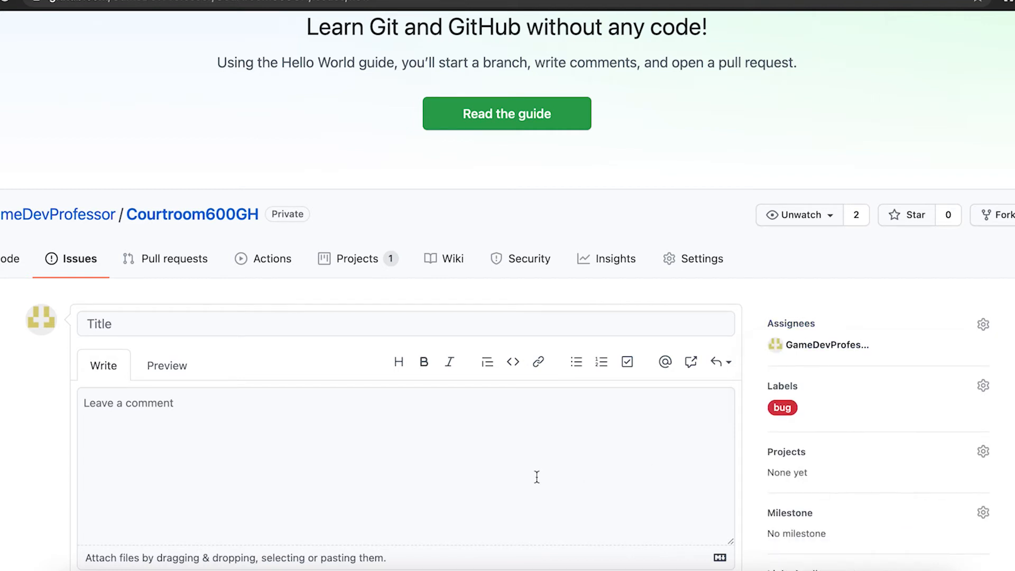
- Set the new issue's title to "The Kanban Board Project isn't working for me"
click(274, 321)
text(The Project isn't ini)
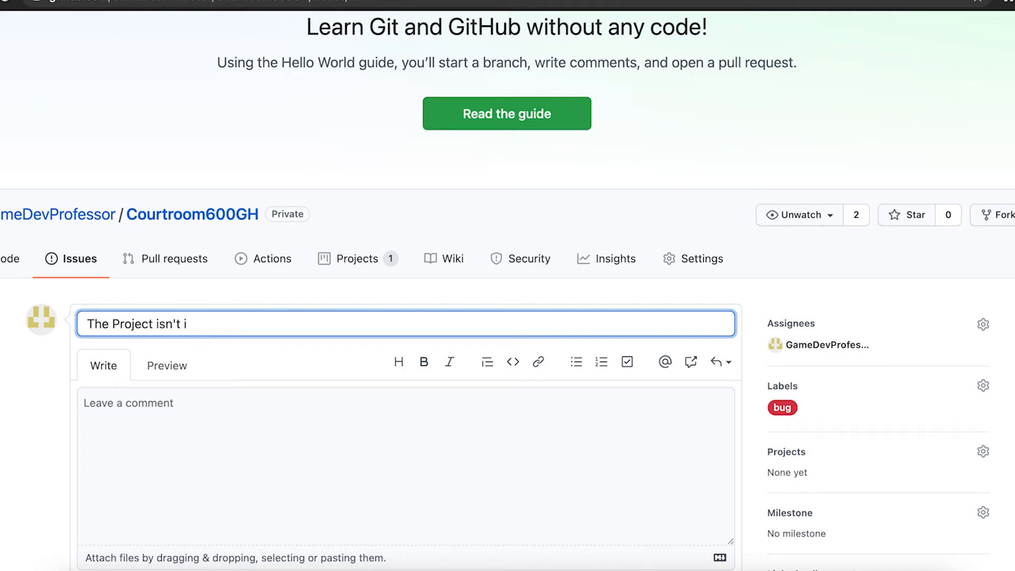
key(BackSpace)
text(working for me)
click(110, 323)
text(Kanban Board)
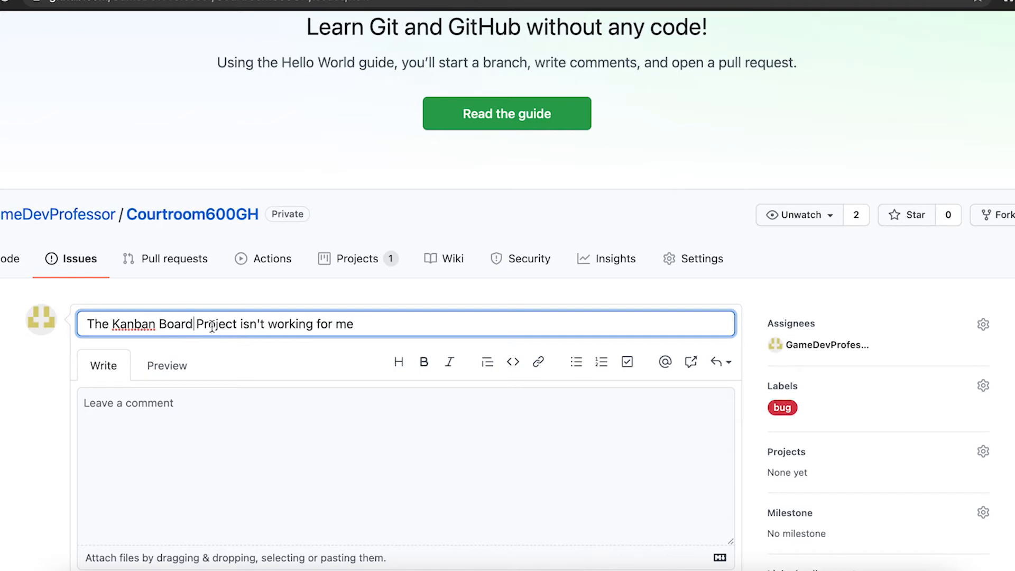
- Begin the issue description with "What is happening. When I go to the Projects section I don't see a Kanban Board."
click(455, 466)
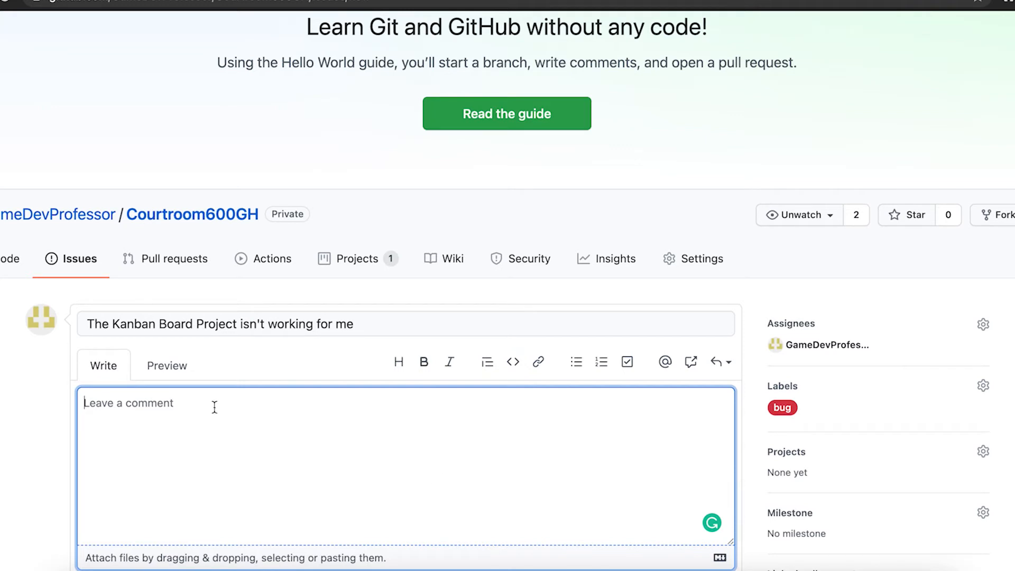
text(What is happei)
text(ng in)
key(BackSpace)
key(BackSpace)
key(BackSpace)
key(BackSpace)
key(BackSpace)
key(BackSpace)
text(ning)
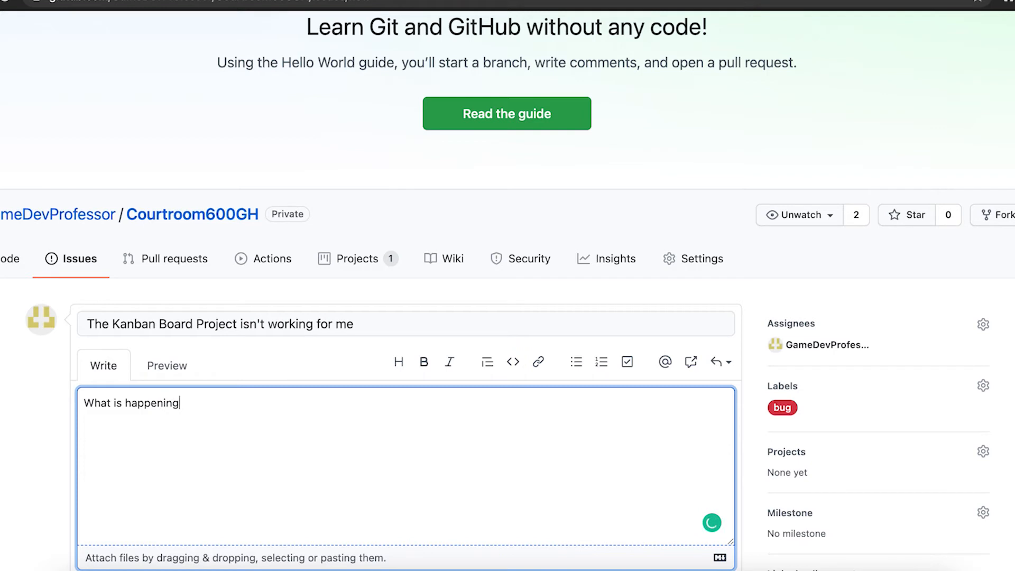
text(. When I go to the P)
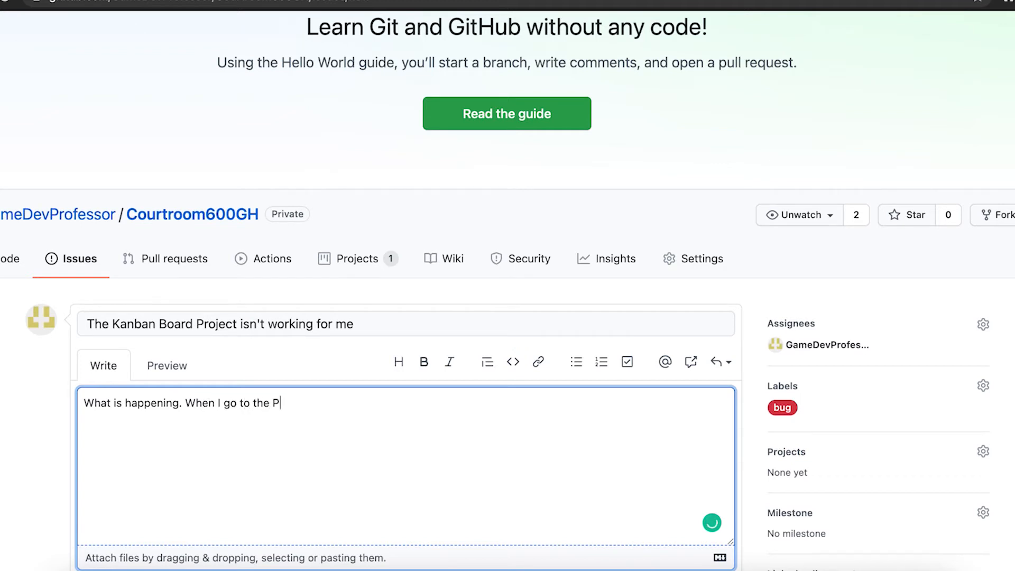
text(rojects section I don't see a Kan)
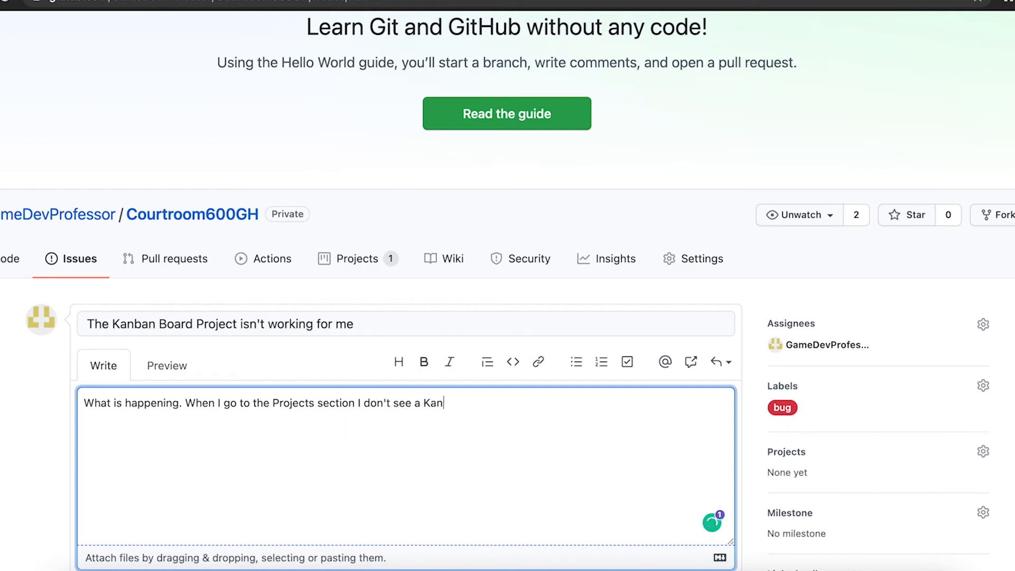
text(ban Board.)
key(Return)
- Add the description line "What is expected to happen. I think that there should be kanban board with columns setup."
text(What is expected )
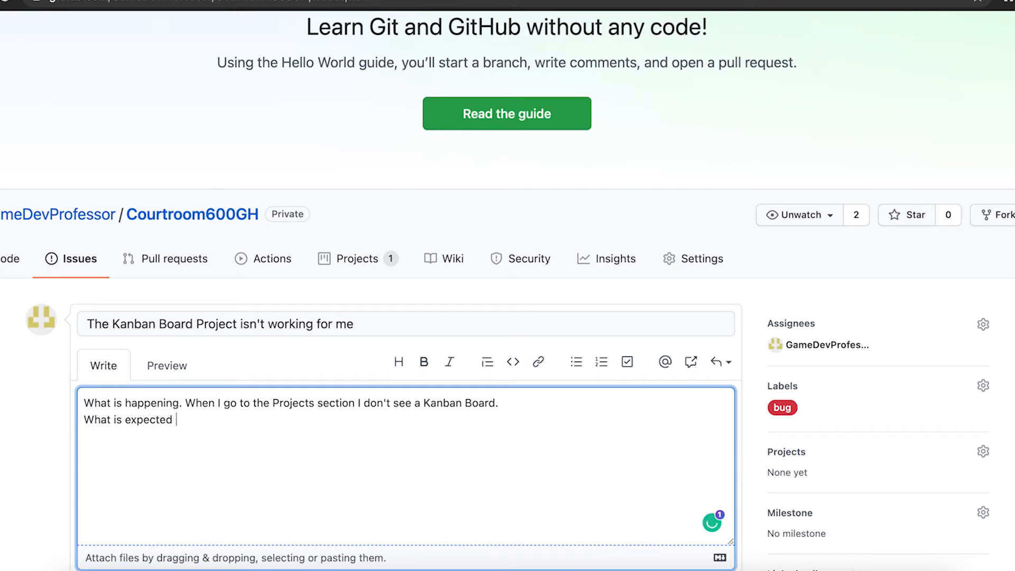
text(to happen. W)
key(BackSpace)
text(I think that there )
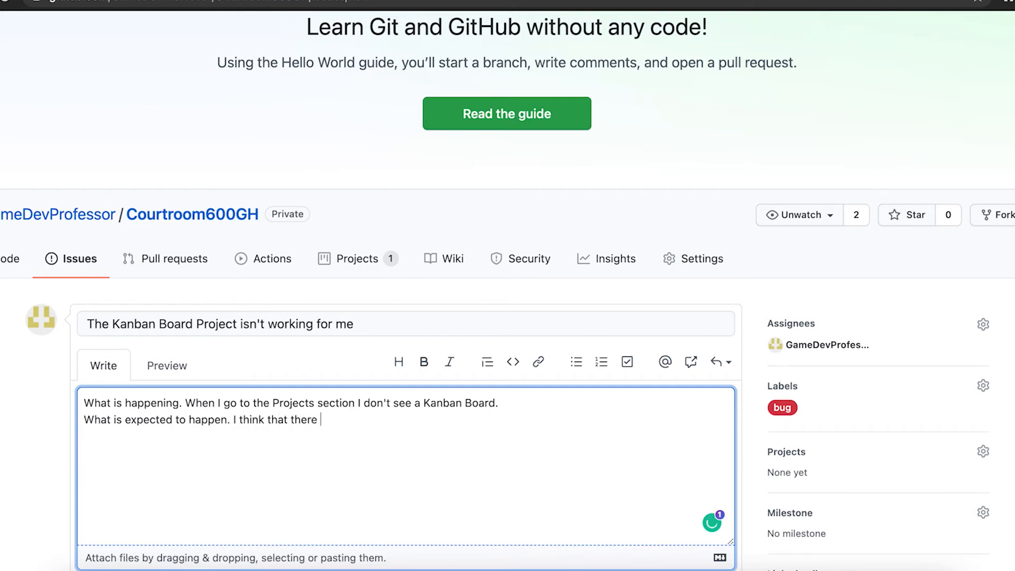
text(should be kanbanboard)
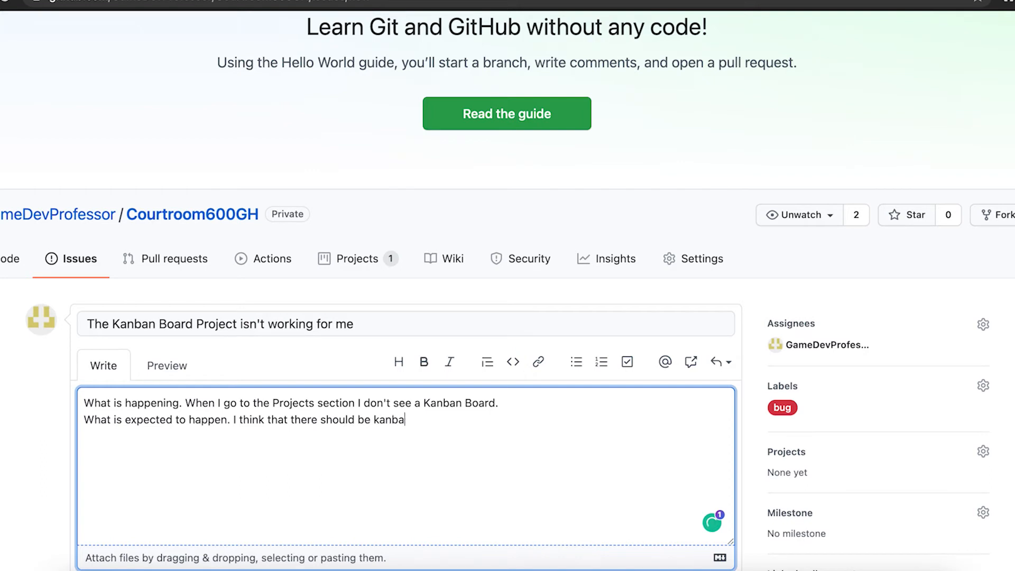
key(BackSpace)
key(BackSpace)
key(BackSpace)
key(BackSpace)
key(BackSpace)
text(board with )
text(b)
key(BackSpace)
text(marke)
key(BackSpace)
key(BackSpace)
key(BackSpace)
key(BackSpace)
key(BackSpace)
text(co)
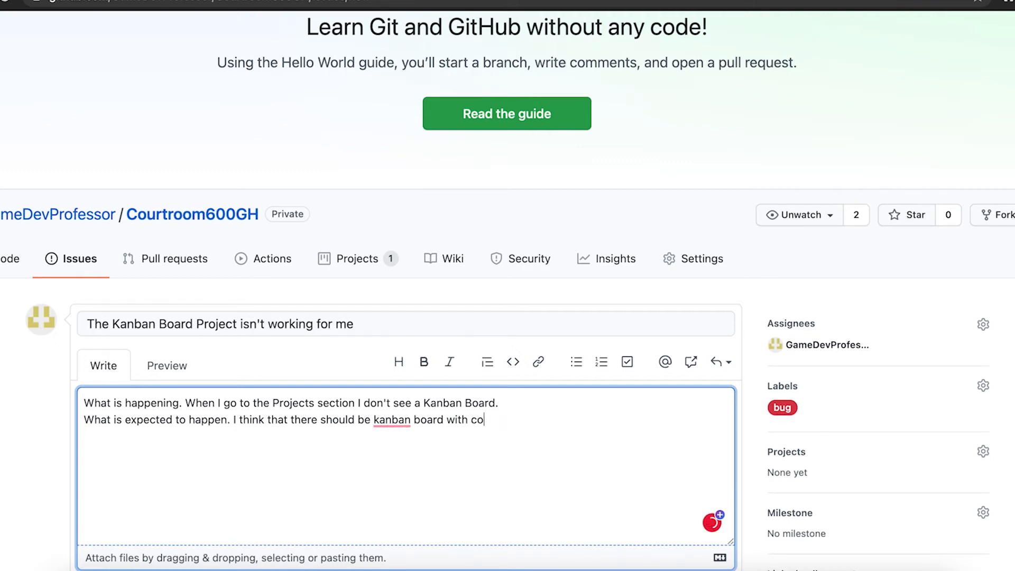
text(lumns setup.)
- Add a third description line reading "How often does it happen? 100%"
text(Does)
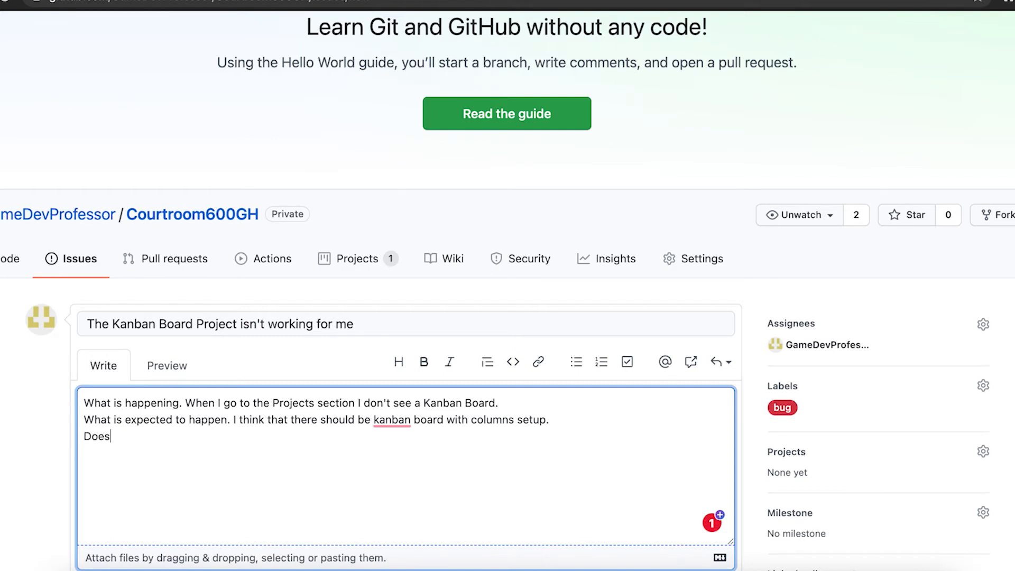
key(BackSpace)
key(BackSpace)
key(BackSpace)
key(BackSpace)
text(How often does it happen? )
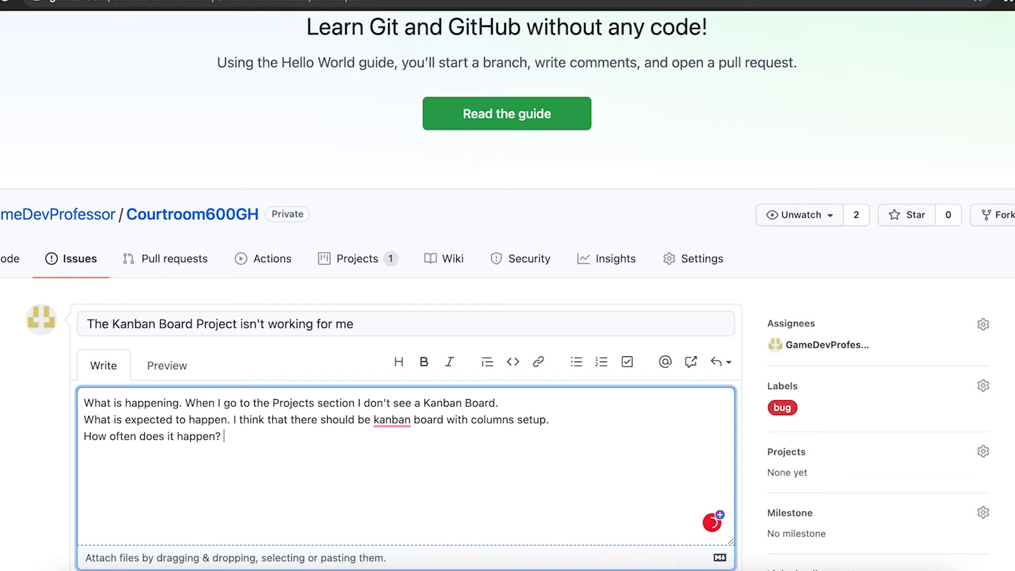
text(100% re)
key(BackSpace)
key(BackSpace)
key(Return)
- Add the description line "How do I reproduce the effect? Open Github in Safari, click on the projects tab, and no project."
text(How do I d)
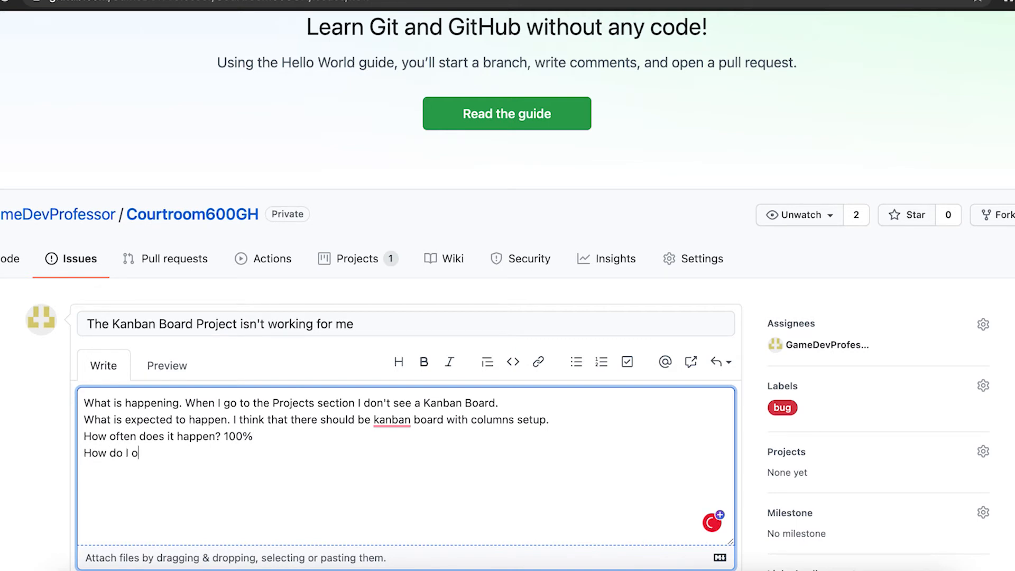
key(BackSpace)
text(reponse)
key(BackSpace)
key(BackSpace)
key(BackSpace)
key(BackSpace)
text(roduce the effect")
key(BackSpace)
text(?)
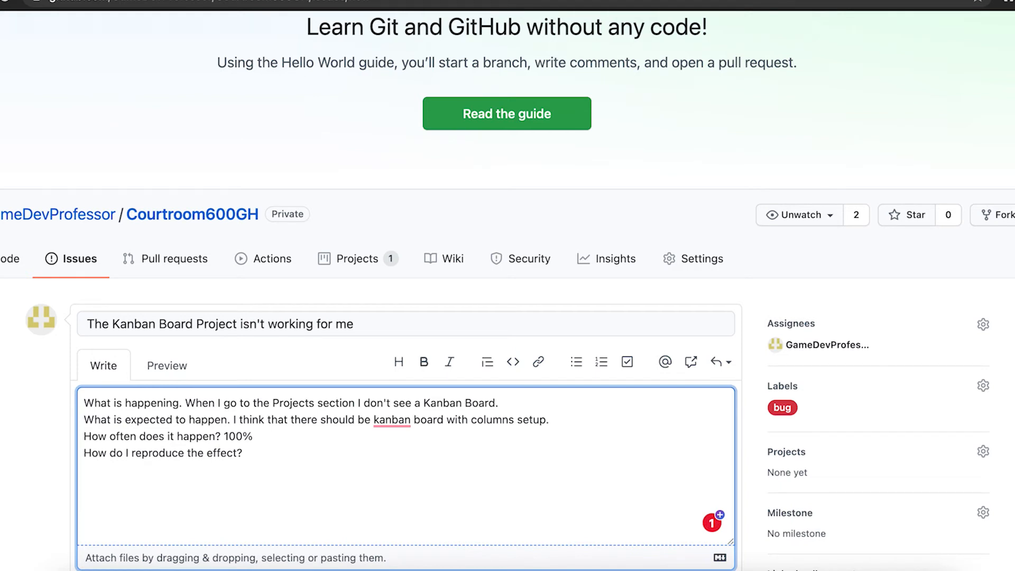
text(Open Github in Safari)
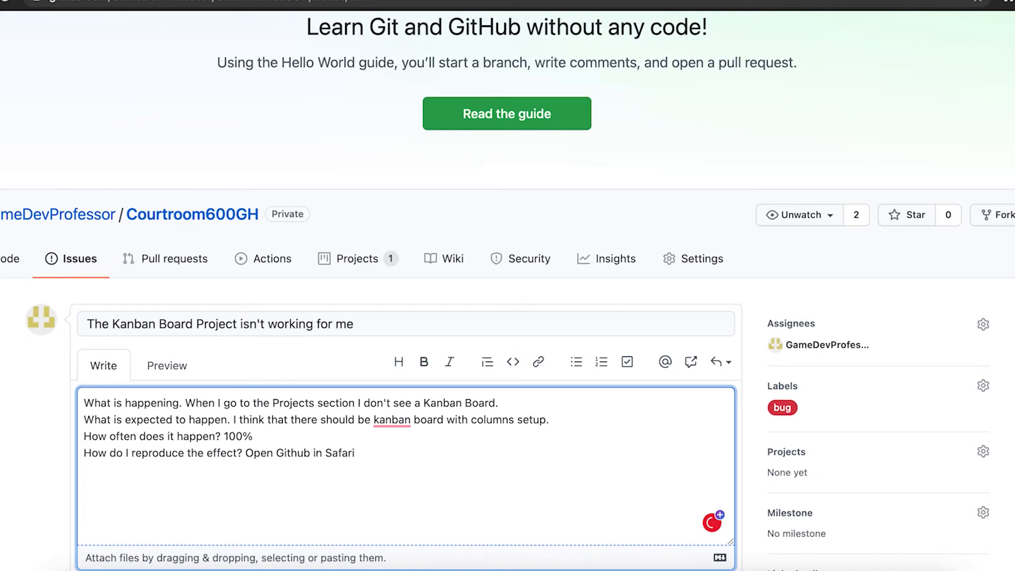
key(BackSpace)
text(,)
key(BackSpace)
text(, click on the proej)
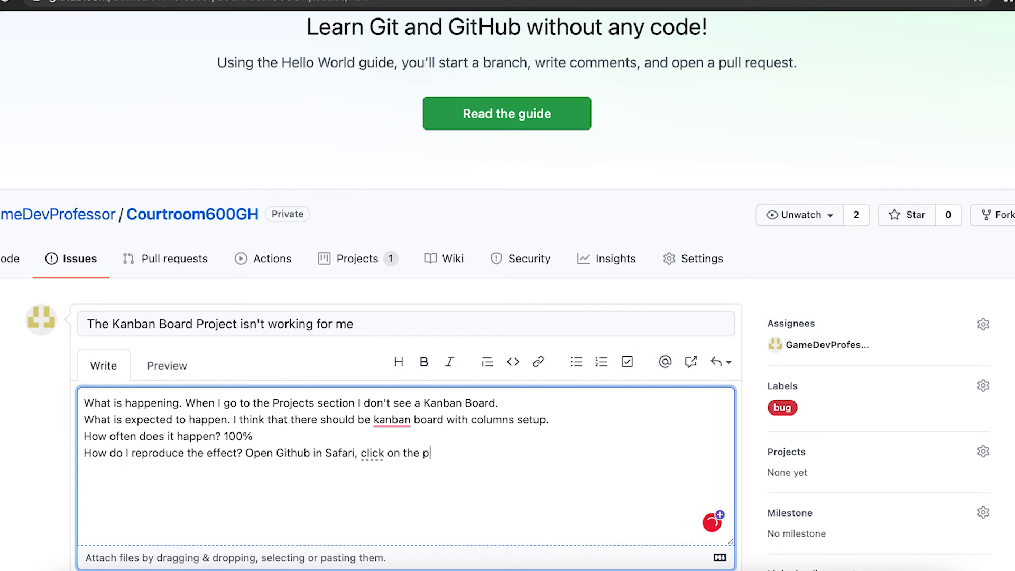
key(BackSpace)
key(BackSpace)
text(jects tab, and no project.)
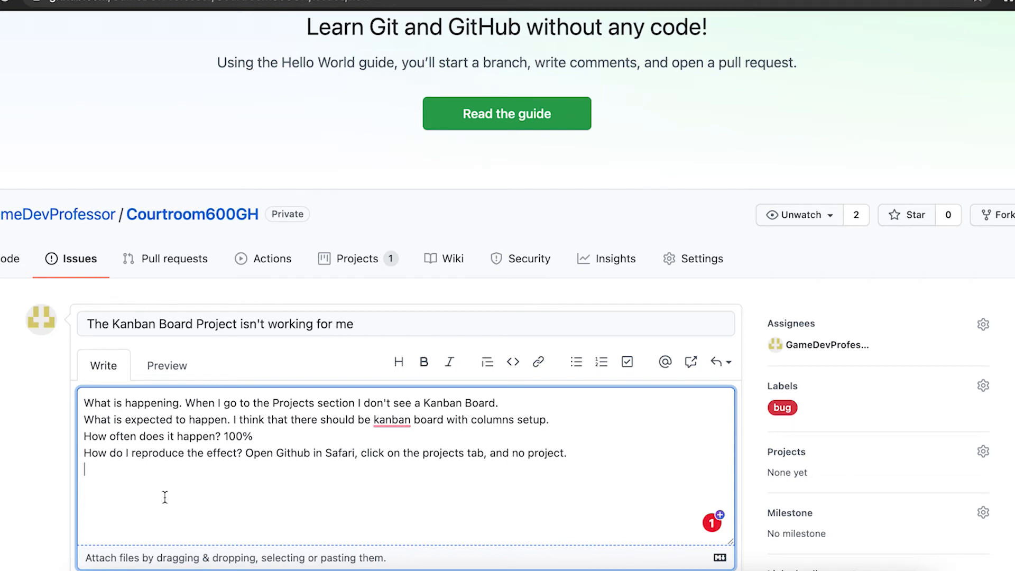
- Rate the bug's severity in a closing description line reading "Level: B"
text(Level: thr)
key(BackSpace)
key(BackSpace)
key(BackSpace)
text(C)
key(BackSpace)
text(B -)
key(BackSpace)
- Submit the completed Kanban board bug report as a new issue
scroll(242, 494, down, 3)
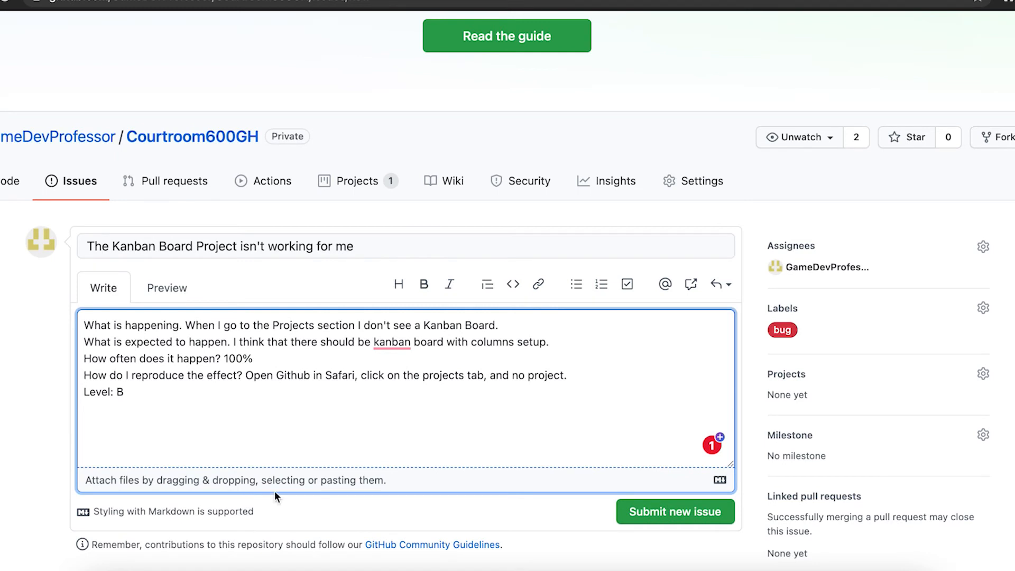
click(739, 559)
click(129, 391)
scroll(477, 340, down, 3)
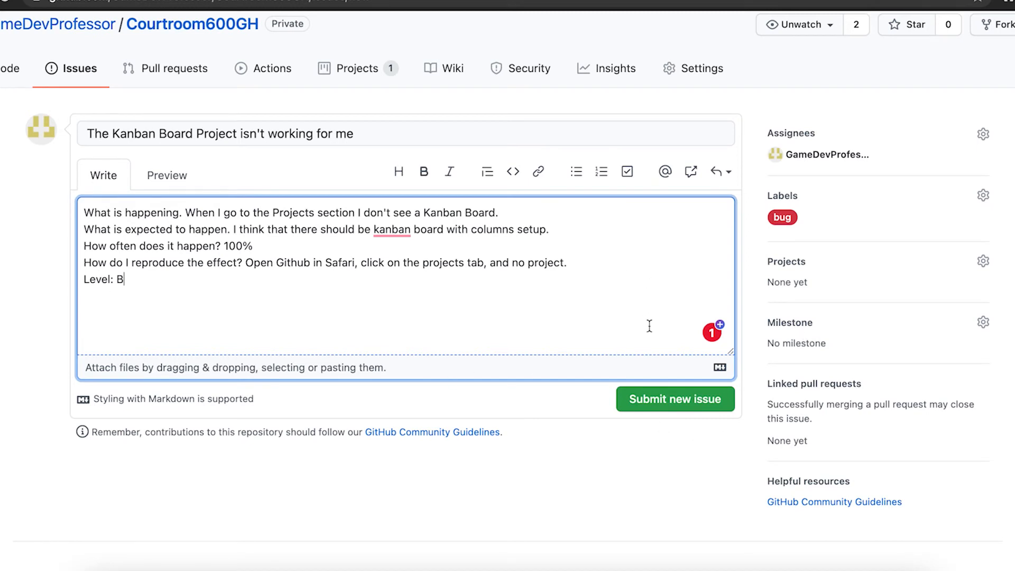
click(671, 401)
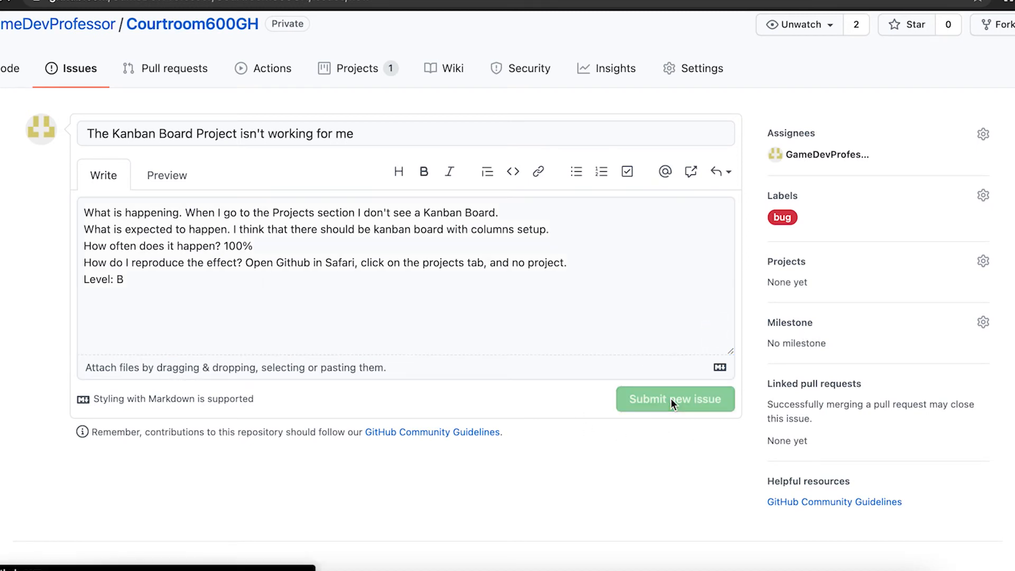
- Review the submitted Kanban Board issue's description, assignee and label
scroll(379, 443, down, 3)
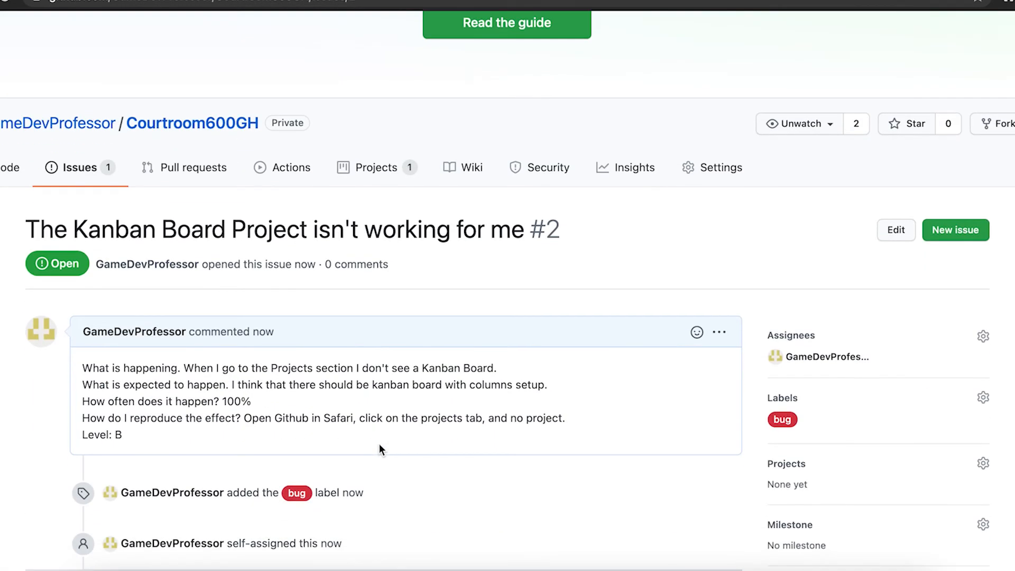
scroll(379, 443, down, 2)
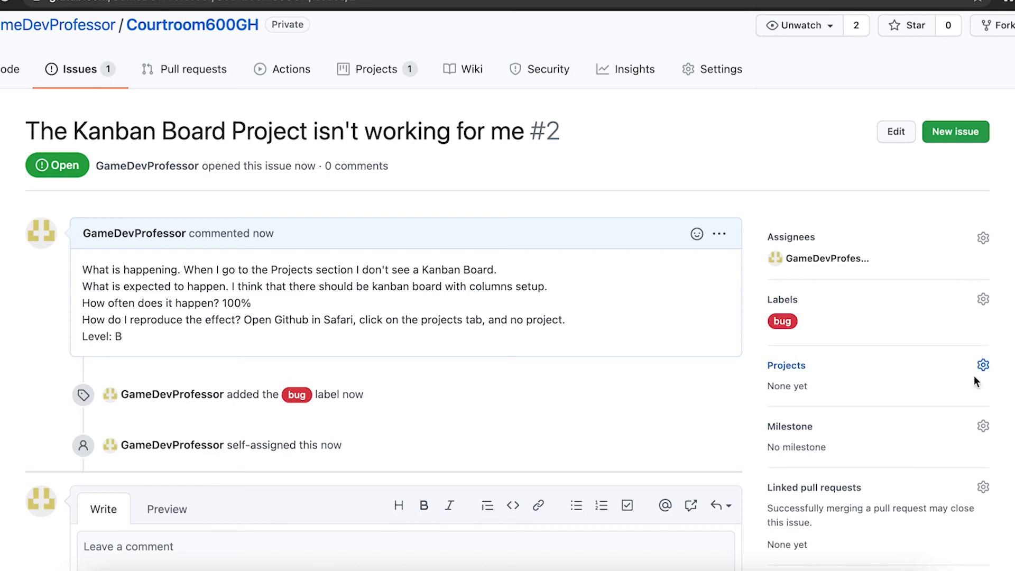
scroll(598, 241, down, 1)
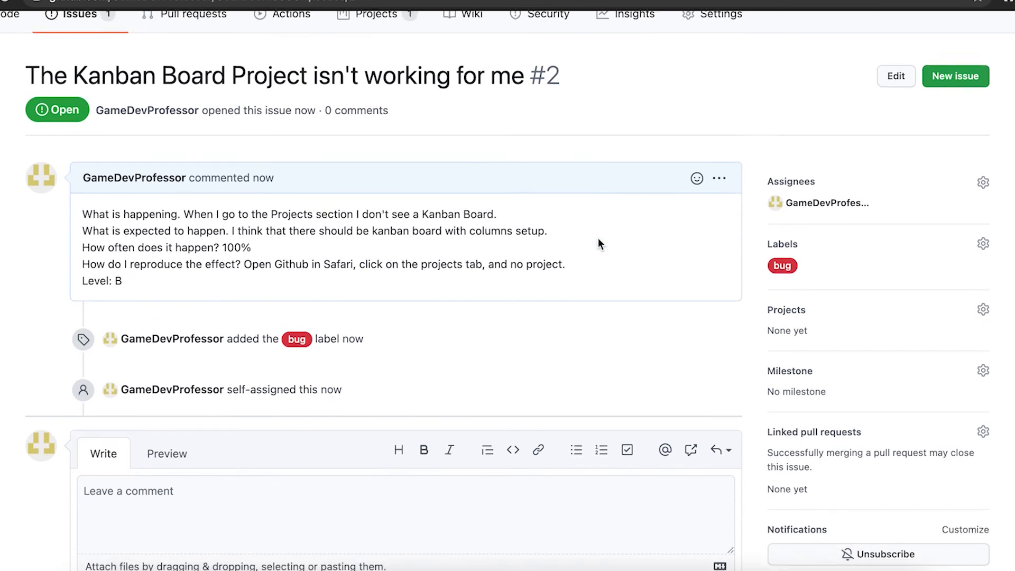
scroll(598, 241, up, 3)
scroll(599, 241, down, 1)
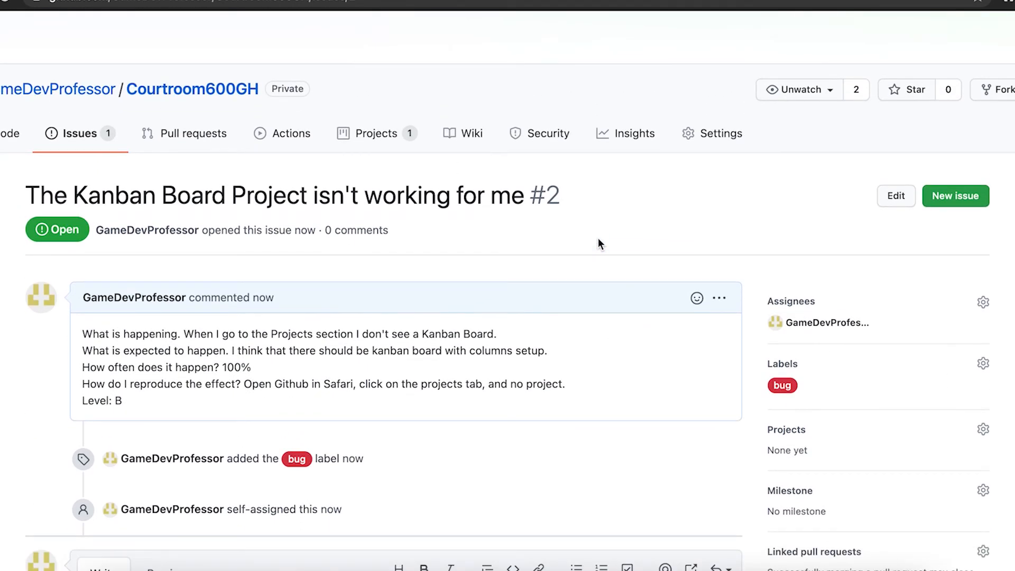
- Return to the repository's open issues list and check the choices for filtering by assignee
click(74, 138)
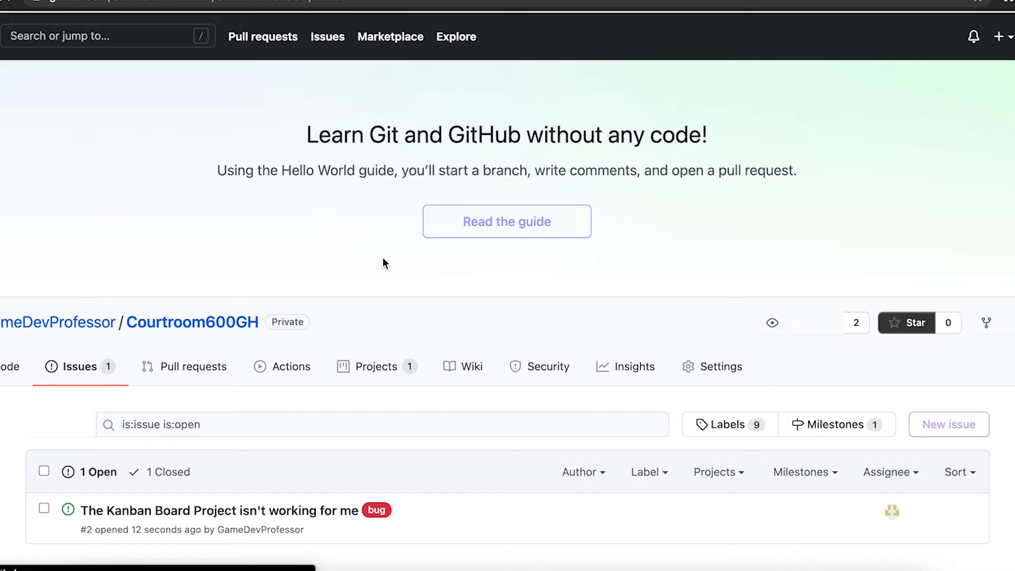
scroll(262, 297, down, 2)
mouse_move(103, 384)
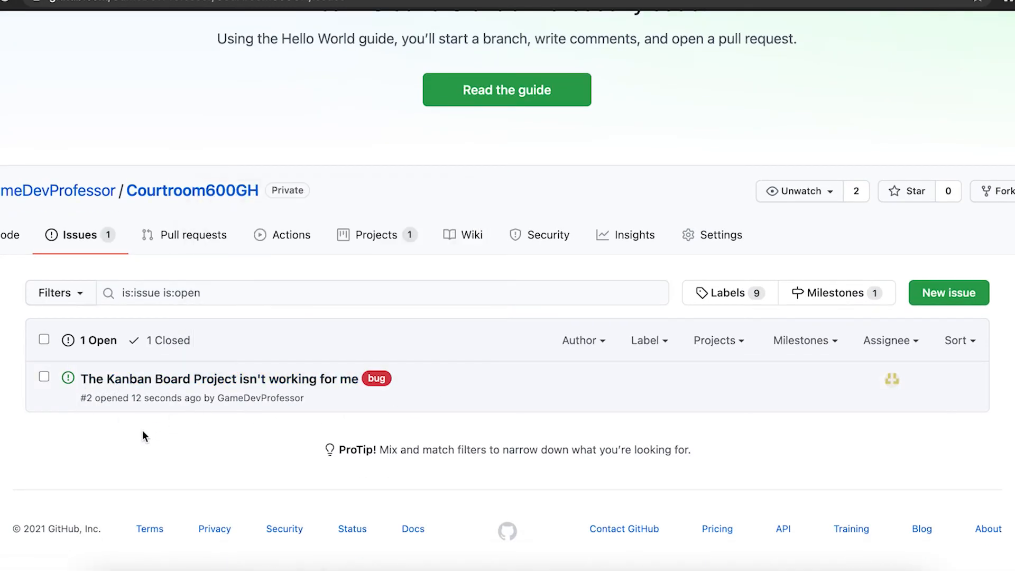
click(901, 343)
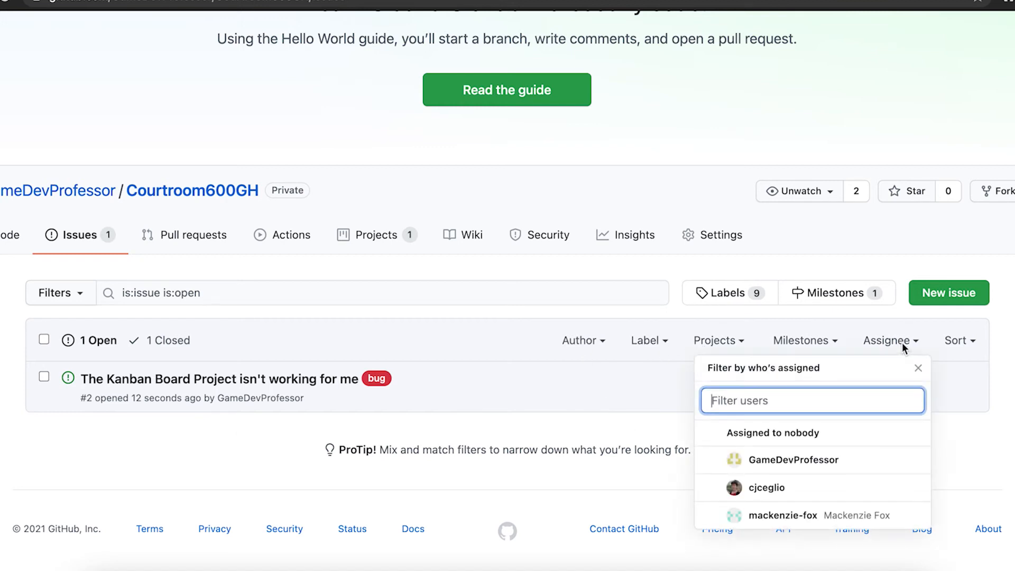
click(984, 475)
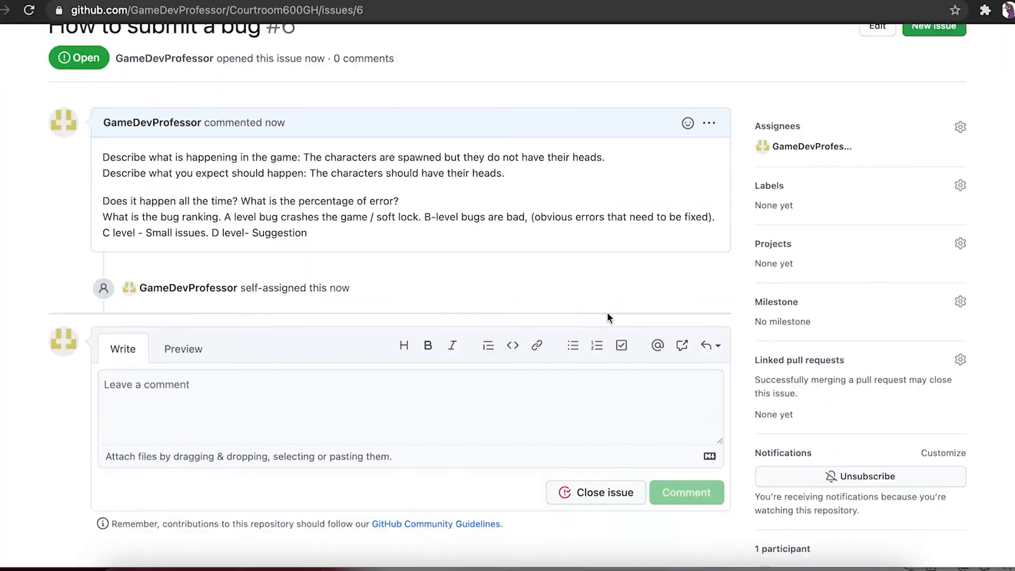
- Start a comment on the "How to submit a bug" issue reading "I've fixed this"
scroll(295, 160, down, 5)
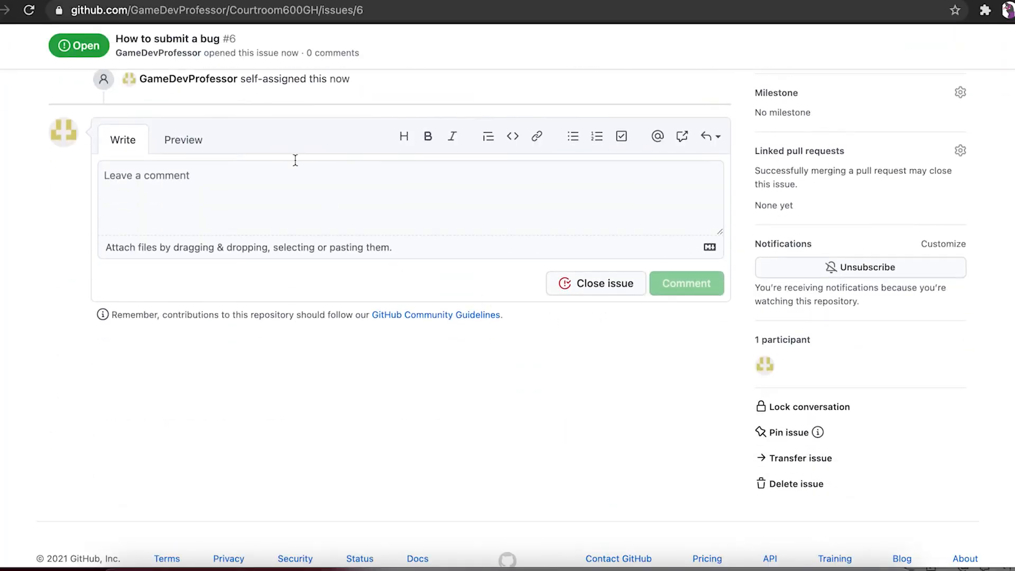
click(495, 181)
text(I )
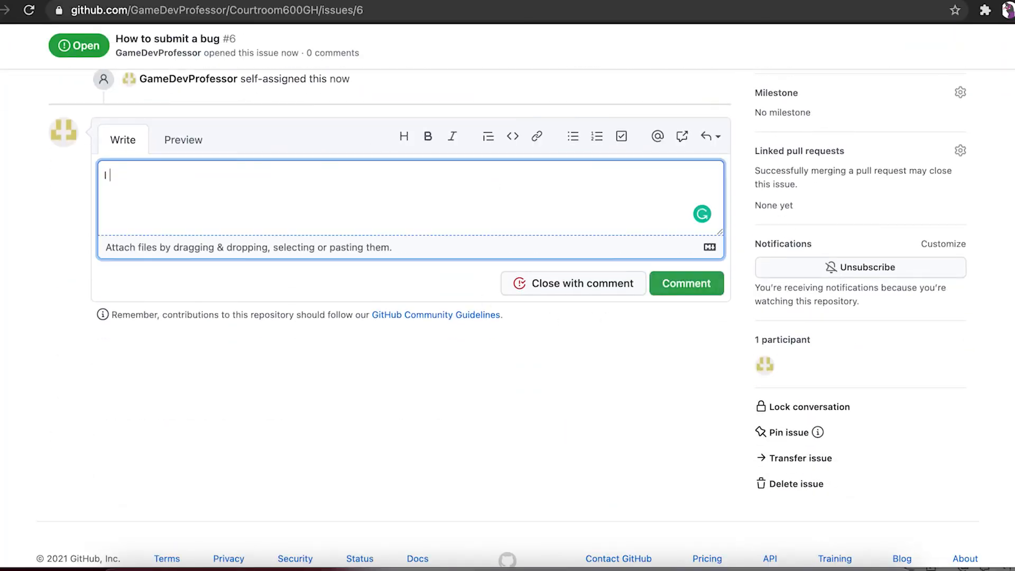
text('ve fixed this)
- Copy the hash of the "adding unity project. Git LTS 2019.4.19" commit from the repository's code and return to the issue
scroll(485, 170, up, 8)
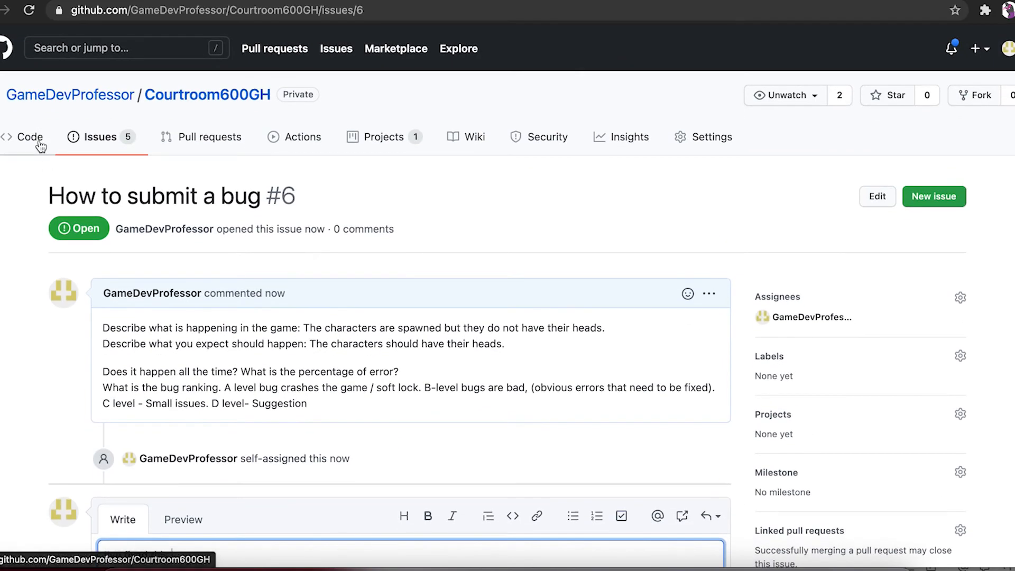
click(40, 146)
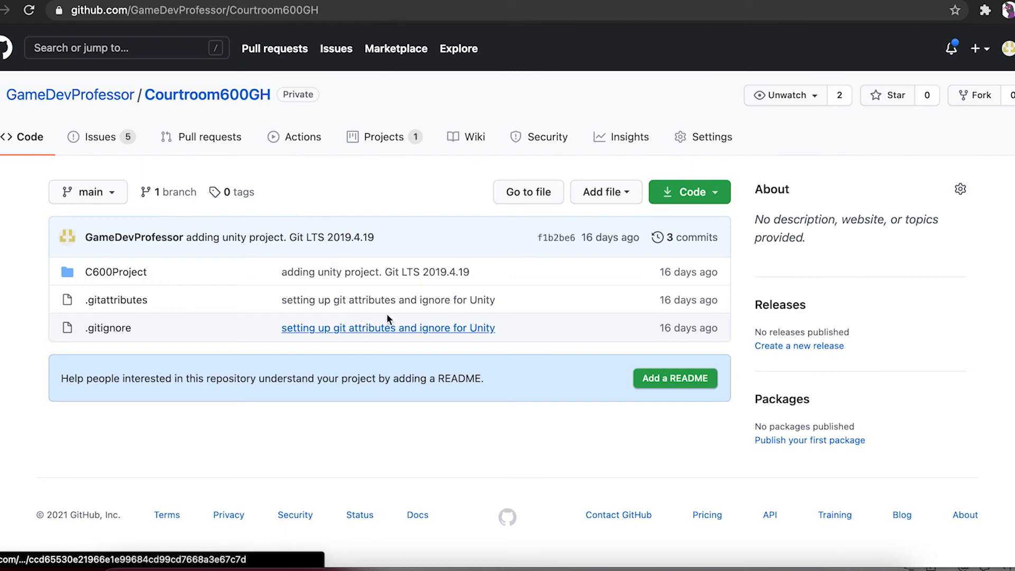
click(359, 273)
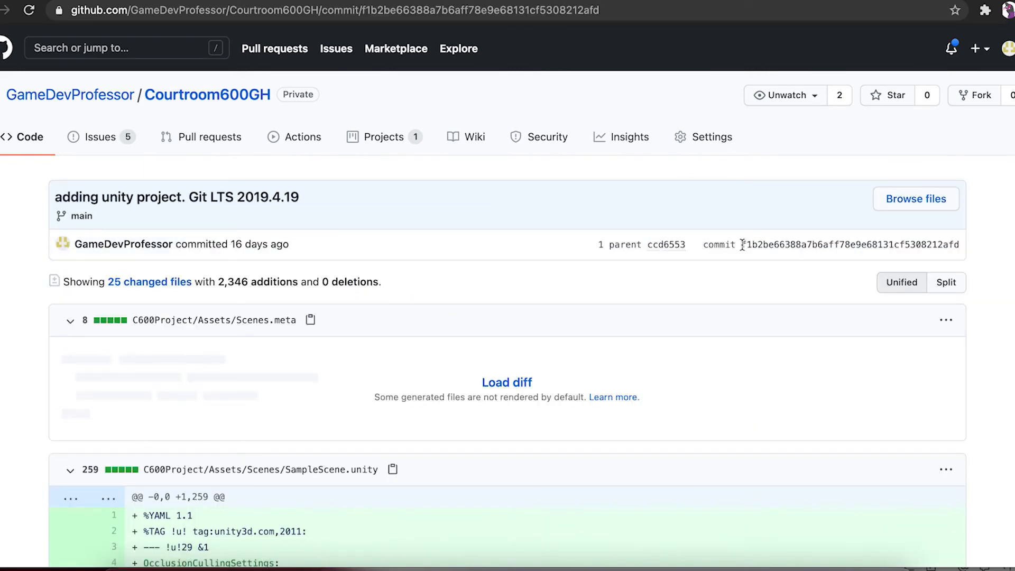
drag(741, 245, 902, 259)
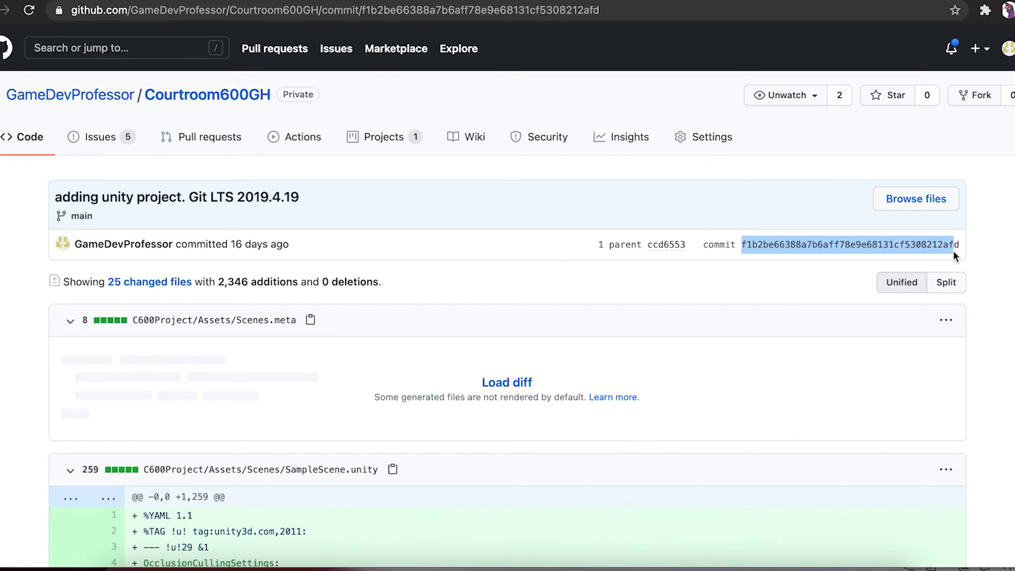
key(ctrl+Tab)
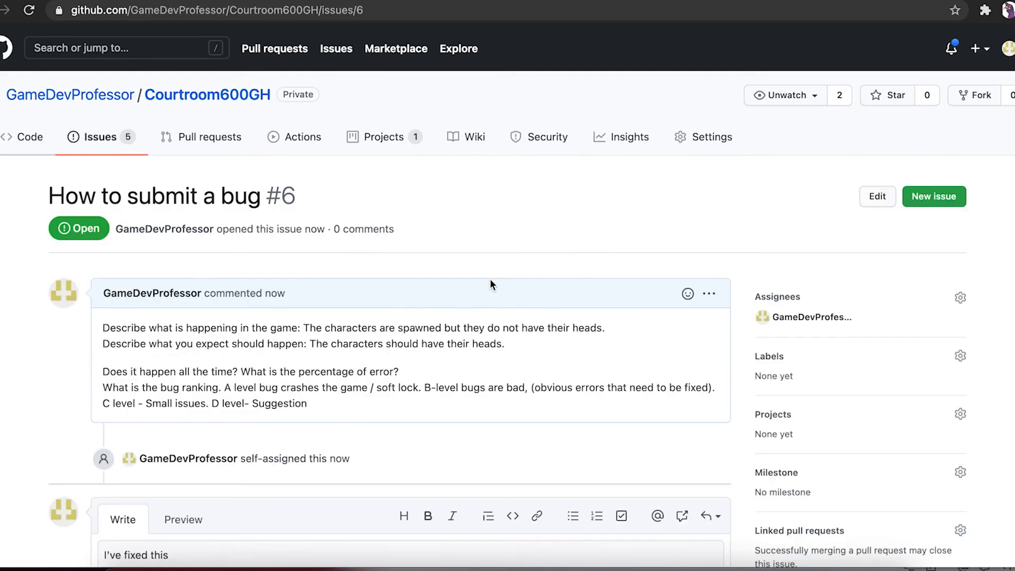
- Extend the comment with ", go see this checkin" and the copied commit hash, and close the issue with it
scroll(490, 278, down, 5)
click(294, 319)
text(, ch)
key(BackSpace)
key(BackSpace)
text(go check out)
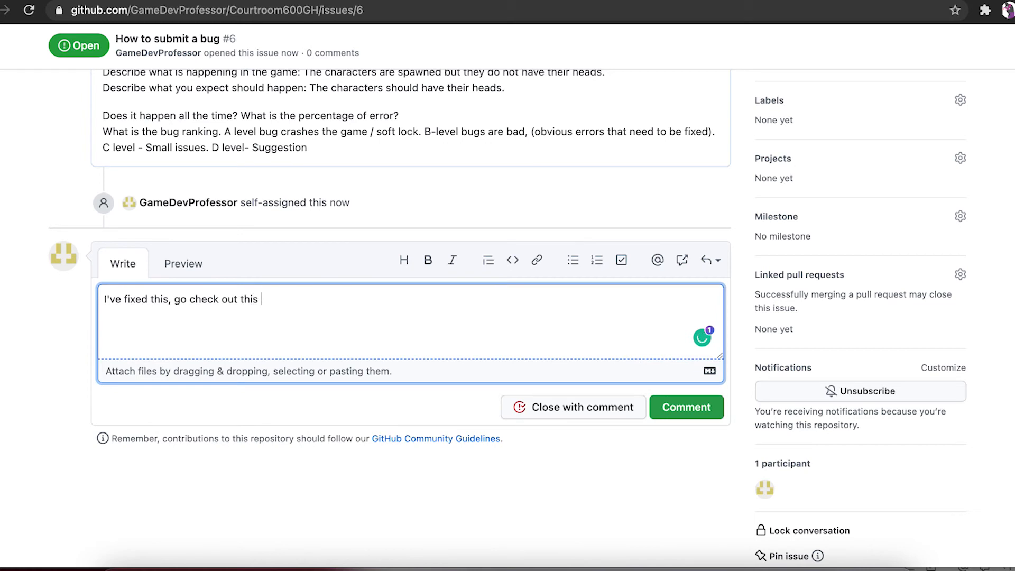
text(this ch)
key(BackSpace)
key(BackSpace)
key(BackSpace)
key(BackSpace)
key(BackSpace)
key(BackSpace)
key(BackSpace)
key(BackSpace)
key(BackSpace)
key(BackSpace)
key(BackSpace)
key(BackSpace)
key(BackSpace)
key(BackSpace)
key(BackSpace)
key(BackSpace)
text(see this checkin)
text(f1b2be66388a7b6aff78e9e68131cf5308212af)
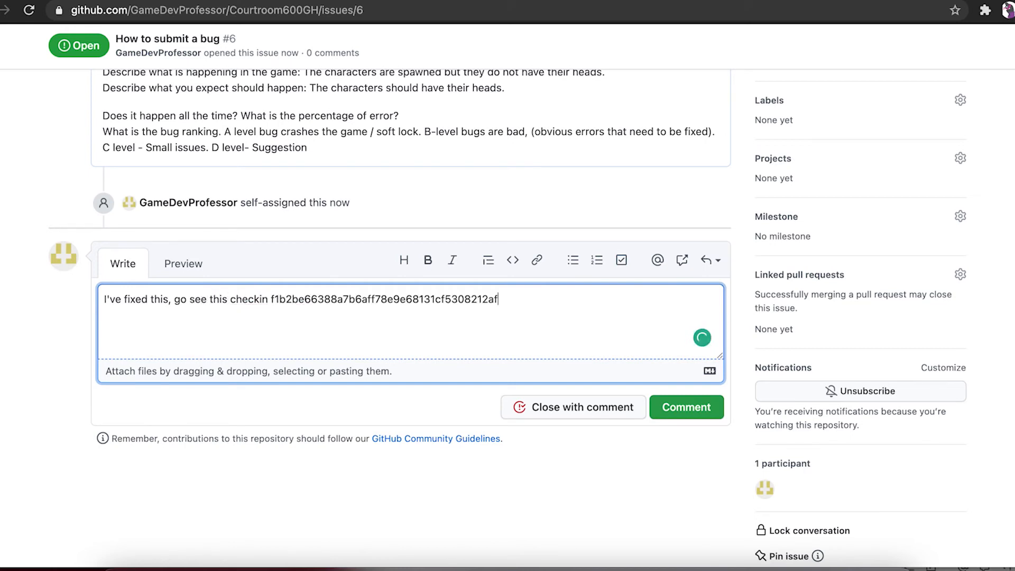
click(596, 414)
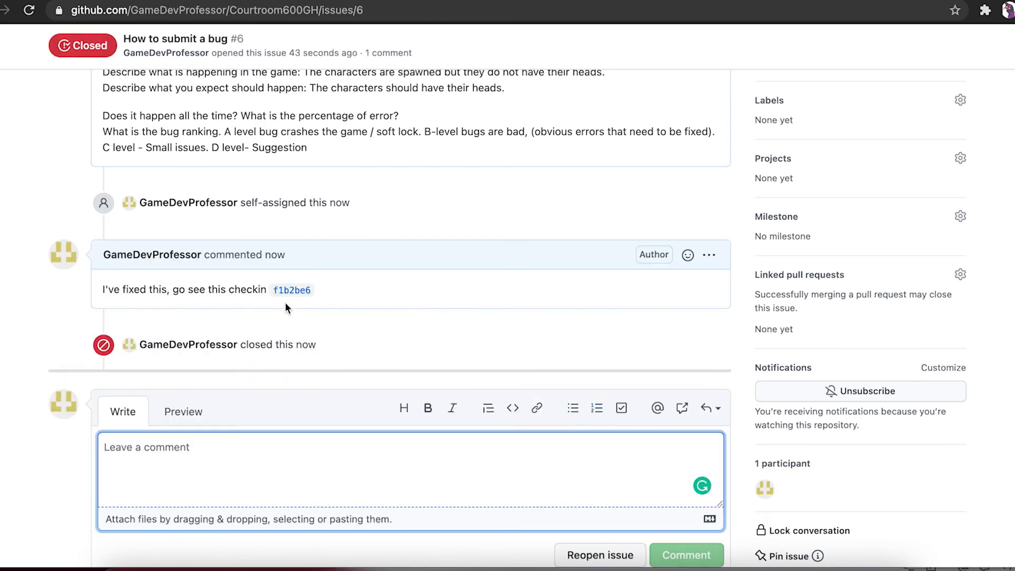
- Follow the commit link in the posted comment and go back to the closed issue
click(291, 290)
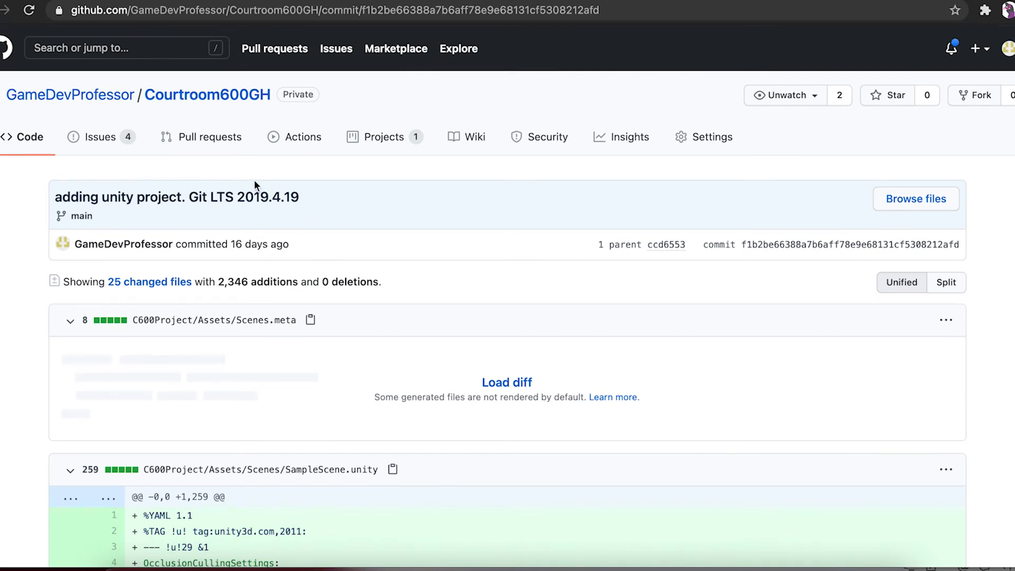
click(5, 10)
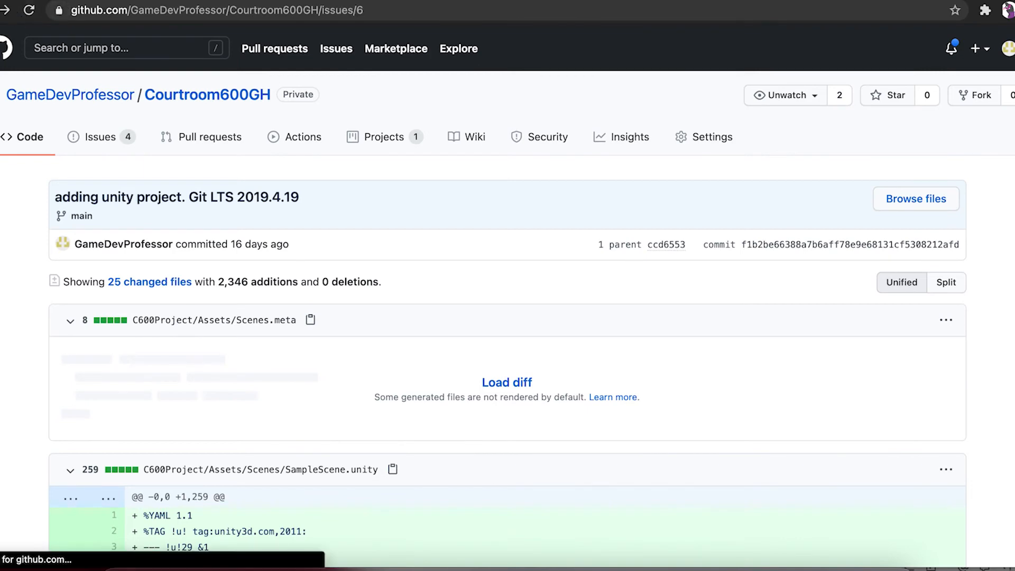
scroll(526, 273, up, 4)
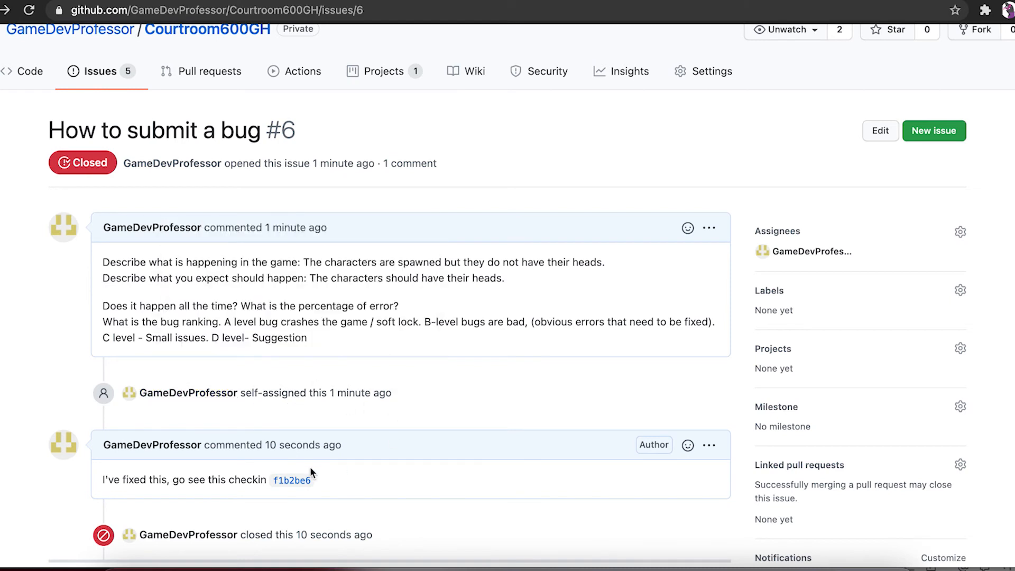
mouse_move(310, 484)
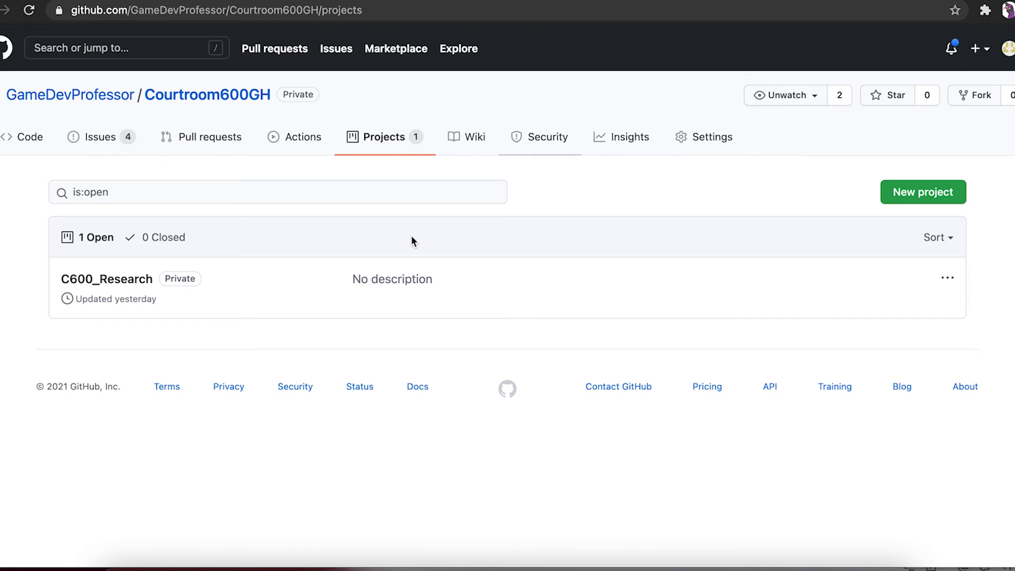
- Open the C600_Research project board and check the card filter choices and the training questions card's options
click(149, 281)
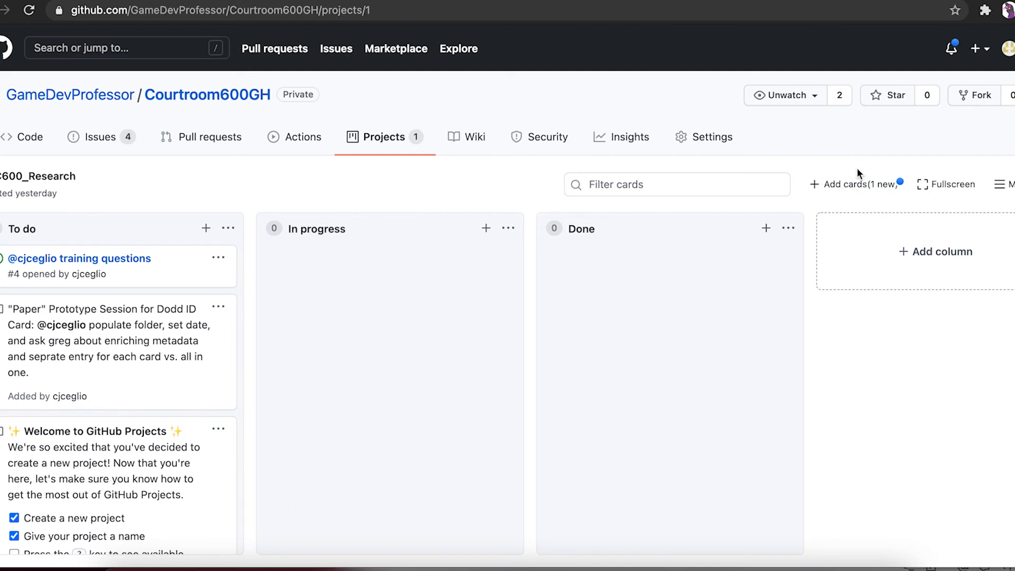
click(596, 189)
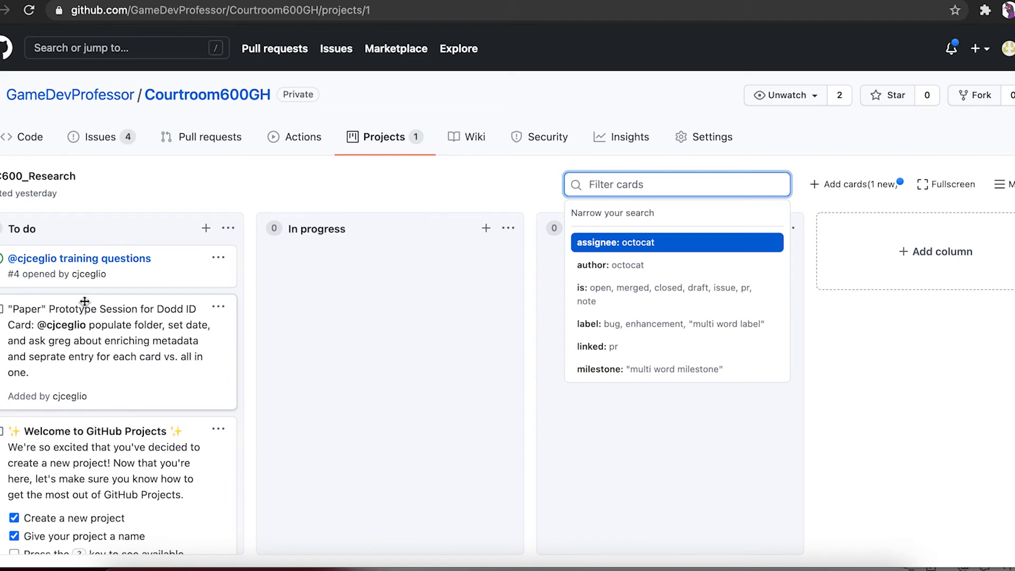
click(130, 279)
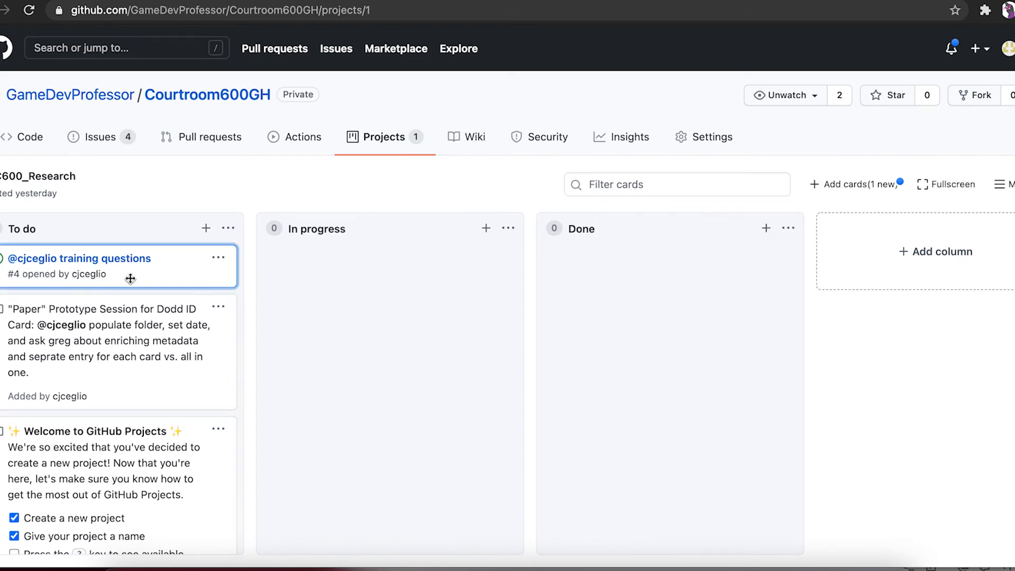
click(219, 257)
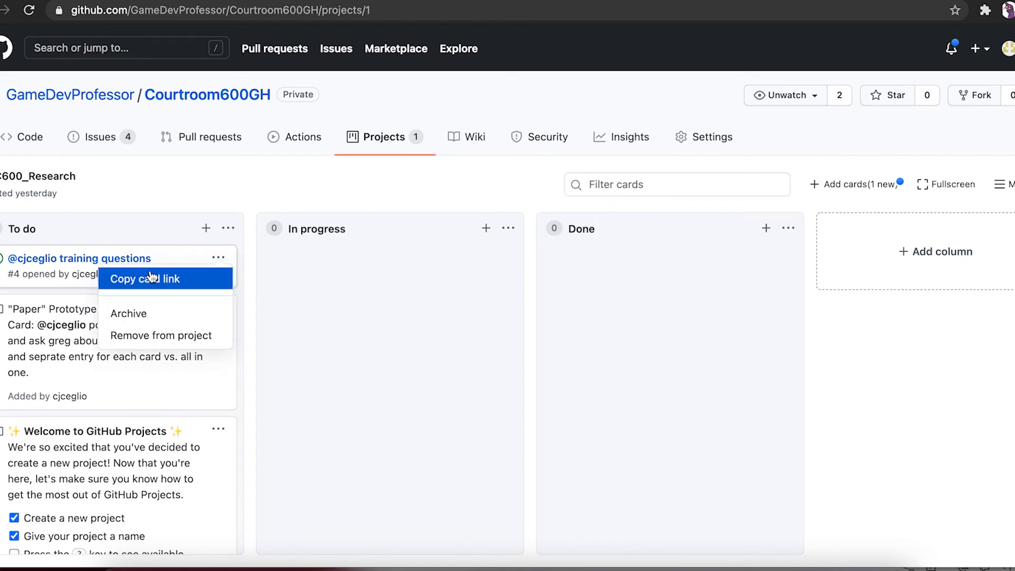
click(59, 276)
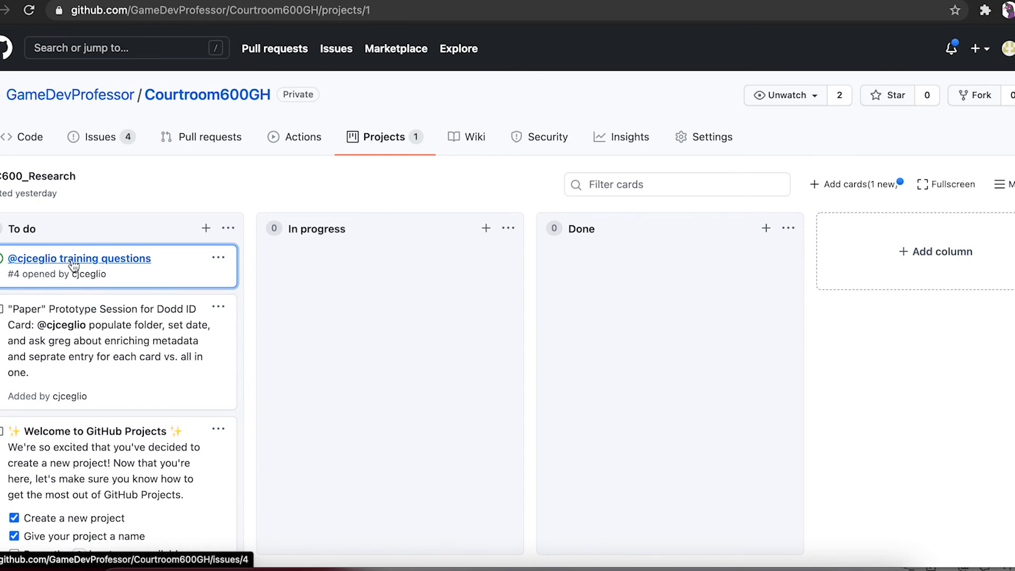
- Open the training questions card's full issue and begin a comment reading "I've created another issue"
click(74, 259)
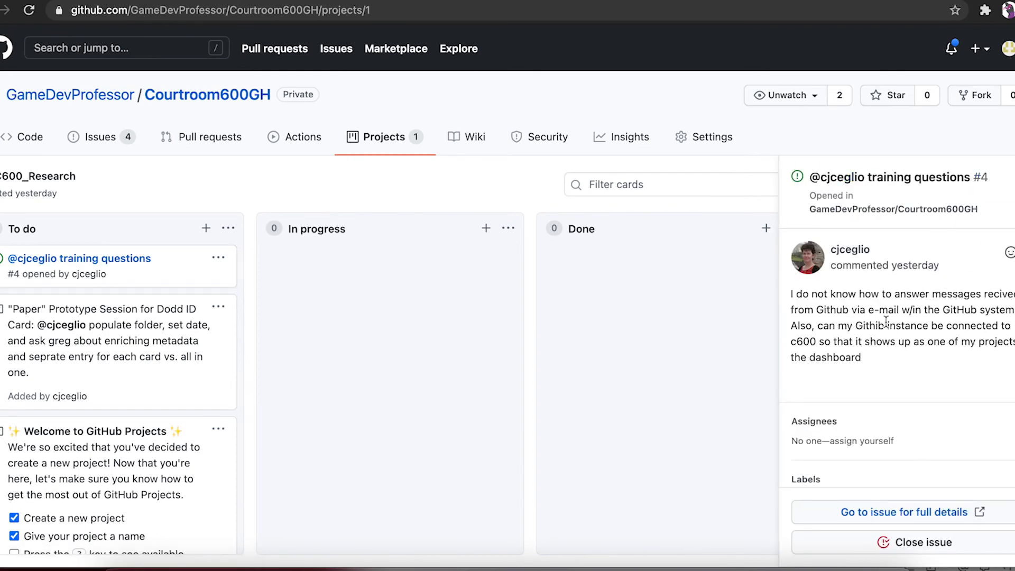
click(899, 515)
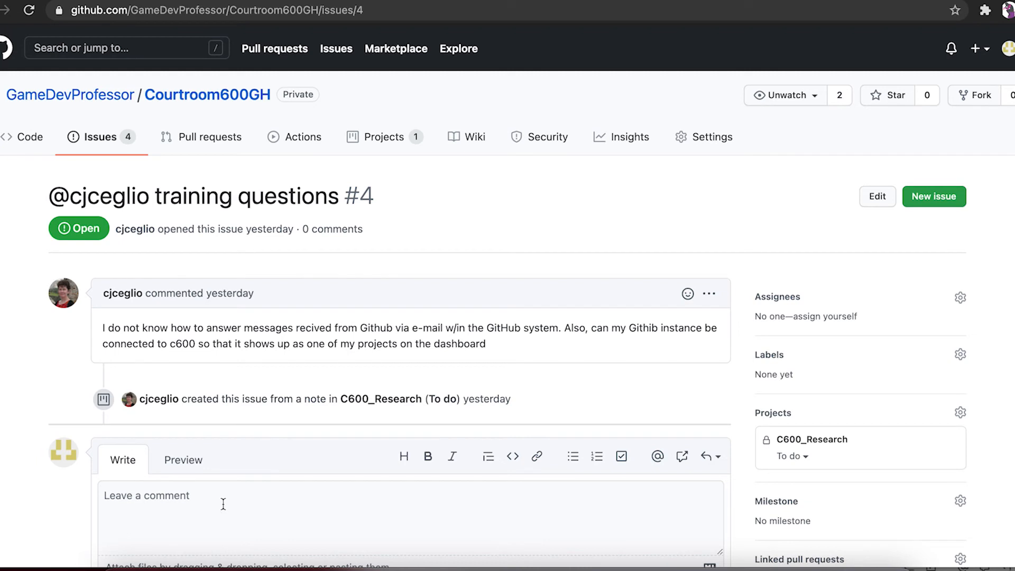
click(154, 500)
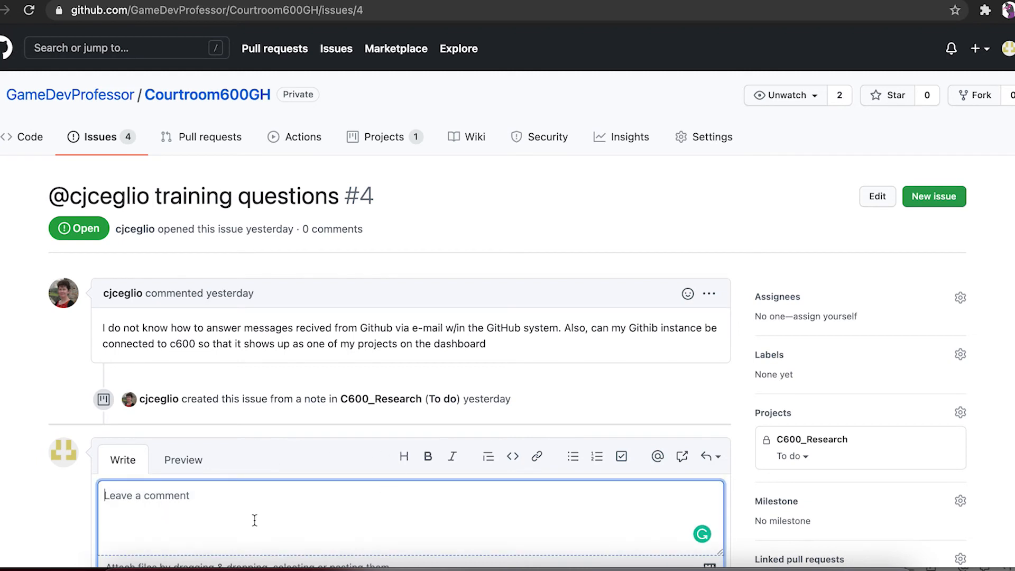
text(I'mve)
key(BackSpace)
key(BackSpace)
key(BackSpace)
text(ve created another issue )
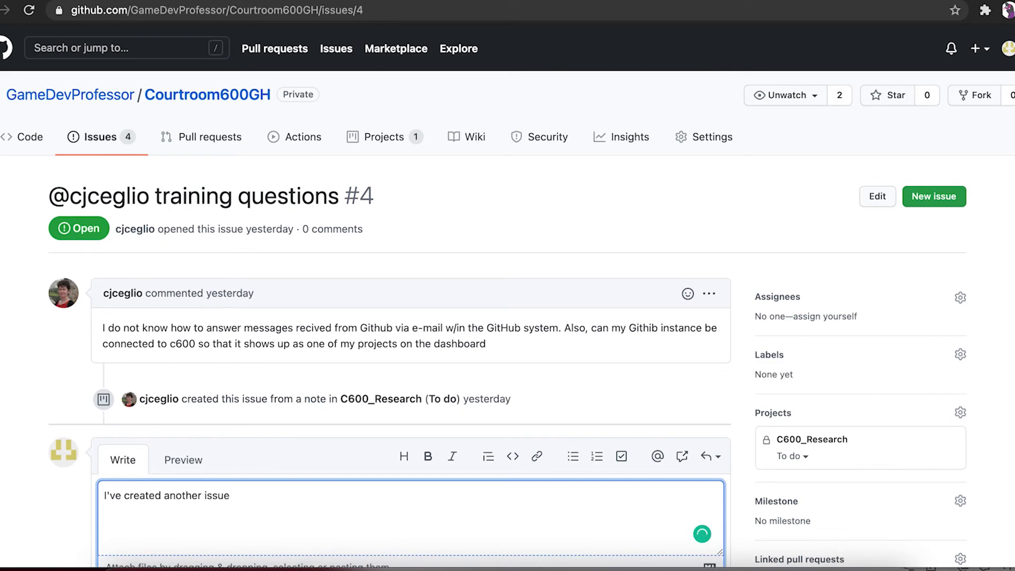
- Finish the comment with "for you, and I will post a link to the video posthaste."
text(for you, and I've,)
key(BackSpace)
key(BackSpace)
key(BackSpace)
key(BackSpace)
text(wll post a link to the video po)
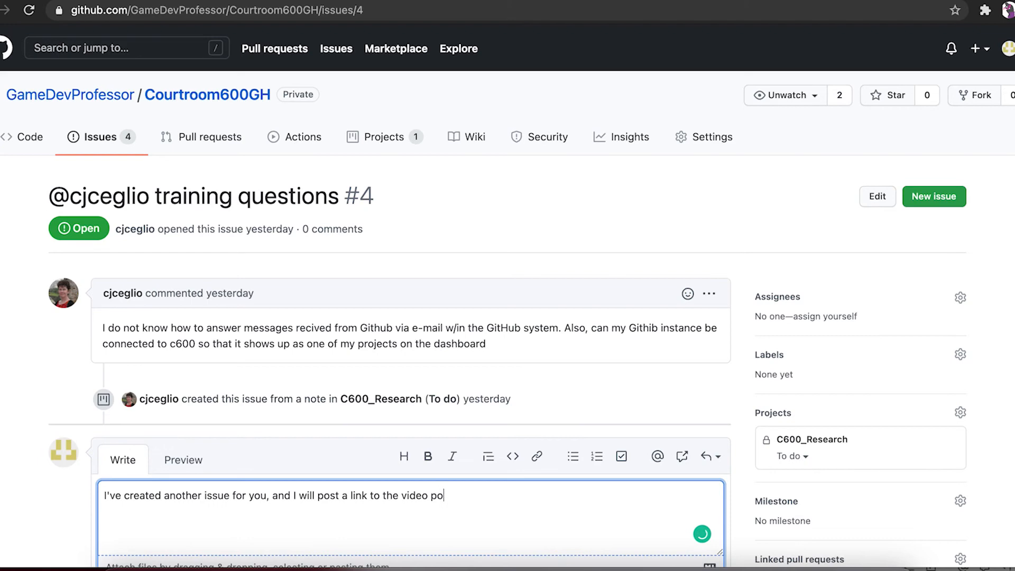
text(sthaste.)
- Close the training questions issue with the comment and return to the C600_Research project board
scroll(507, 285, down, 3)
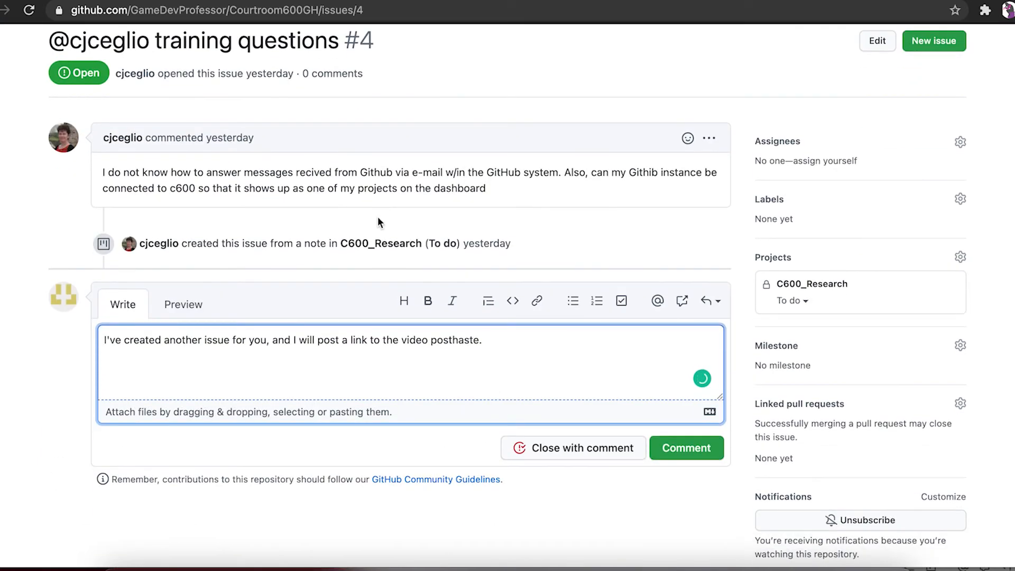
click(556, 447)
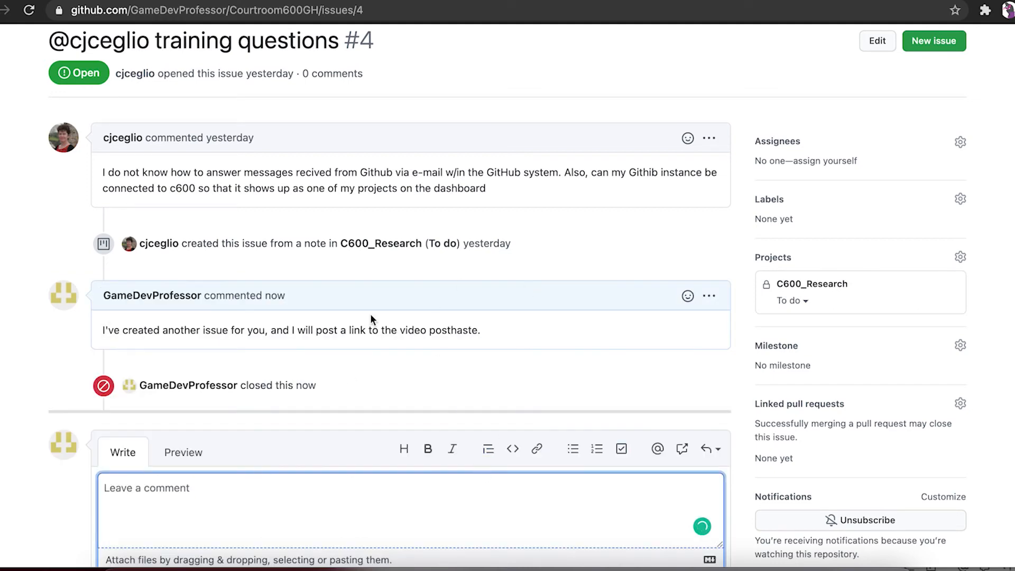
key(super+w)
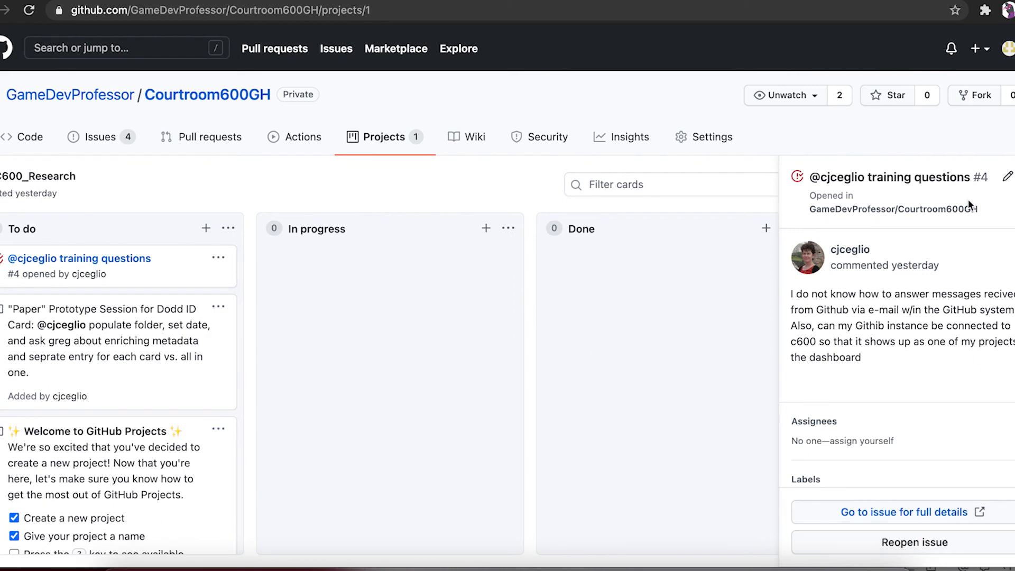
- Add a note reading "Here is the link to the youtube training." to the project board's To do column
right_click(152, 294)
key(Escape)
click(206, 227)
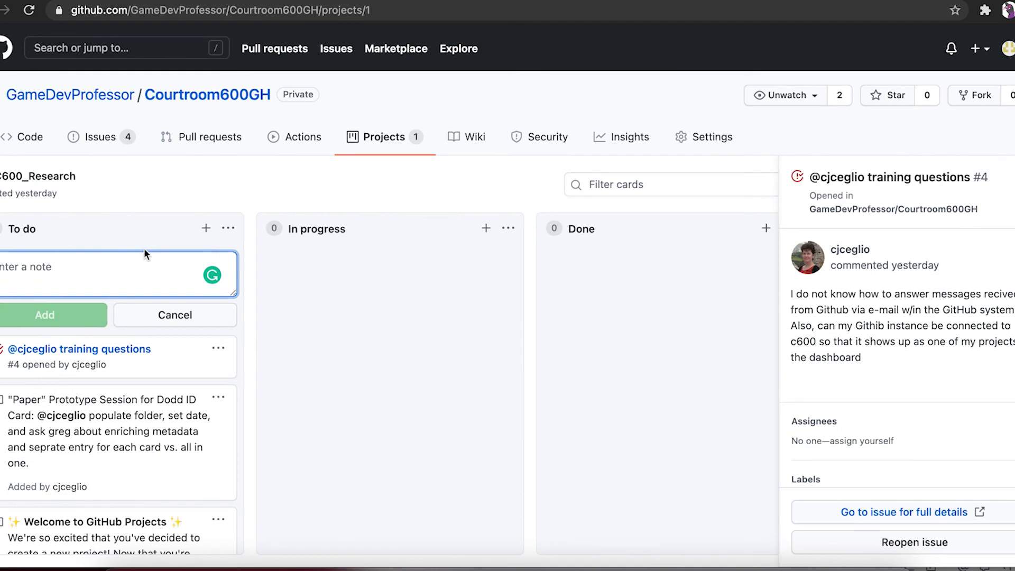
text(Here is the link to the )
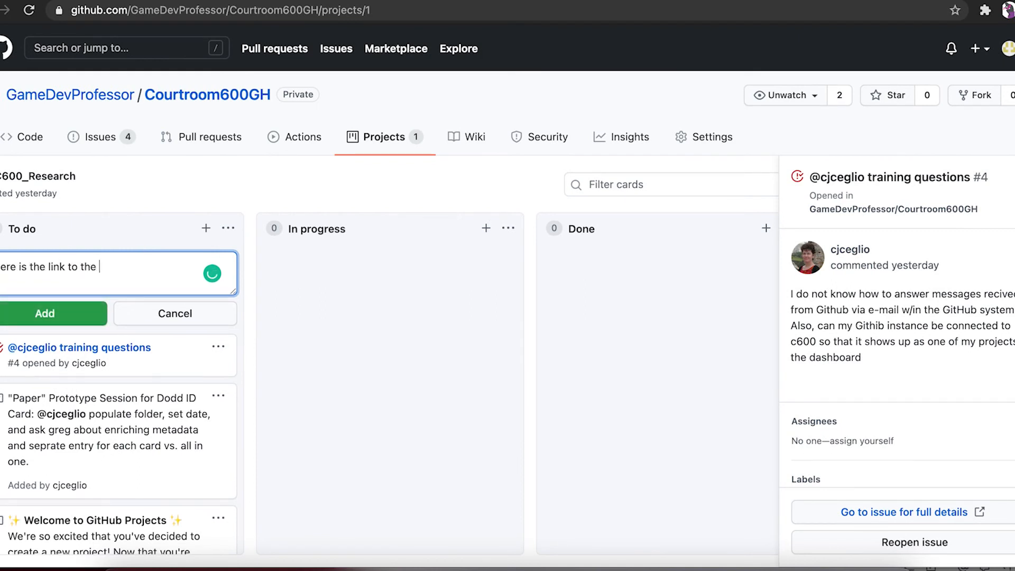
text(youtbe vi)
key(BackSpace)
key(BackSpace)
key(BackSpace)
key(BackSpace)
key(BackSpace)
text(uve )
text(rainin)
text(g.)
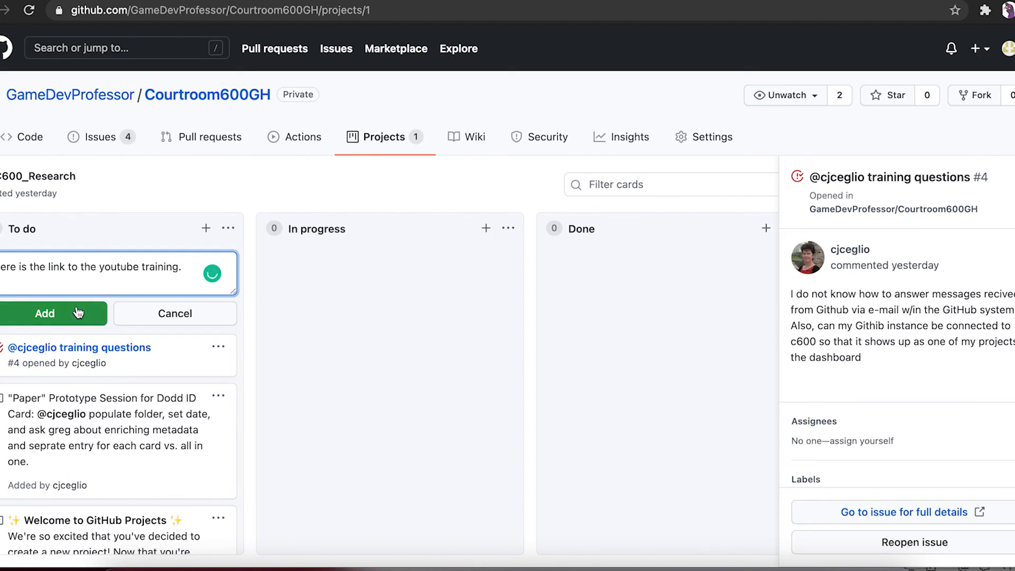
click(81, 312)
- Move the YouTube training note from To do to Done, and from there to In progress
scroll(90, 378, down, 2)
scroll(85, 370, up, 2)
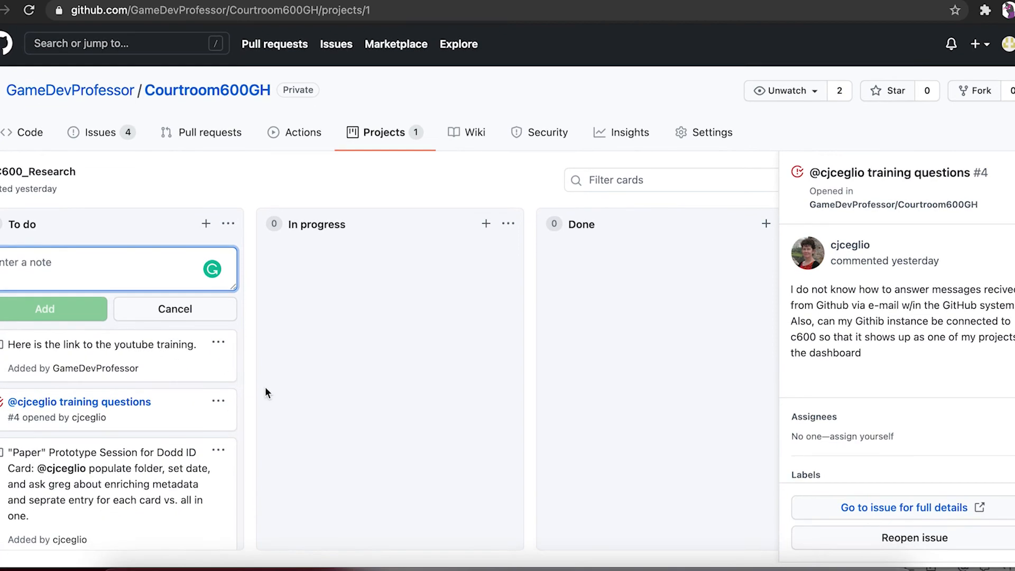
scroll(185, 429, down, 2)
scroll(185, 431, up, 2)
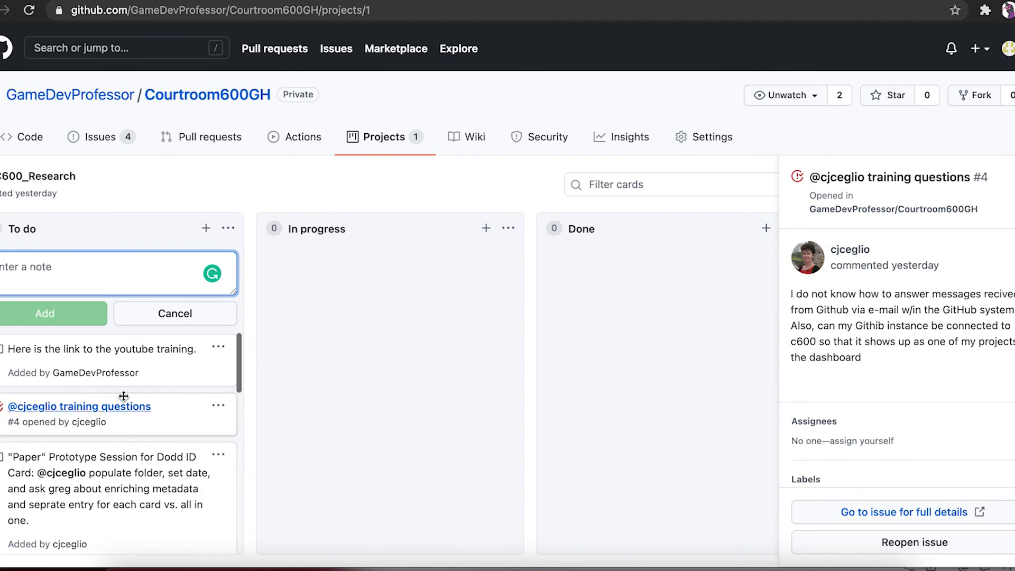
drag(141, 353, 618, 266)
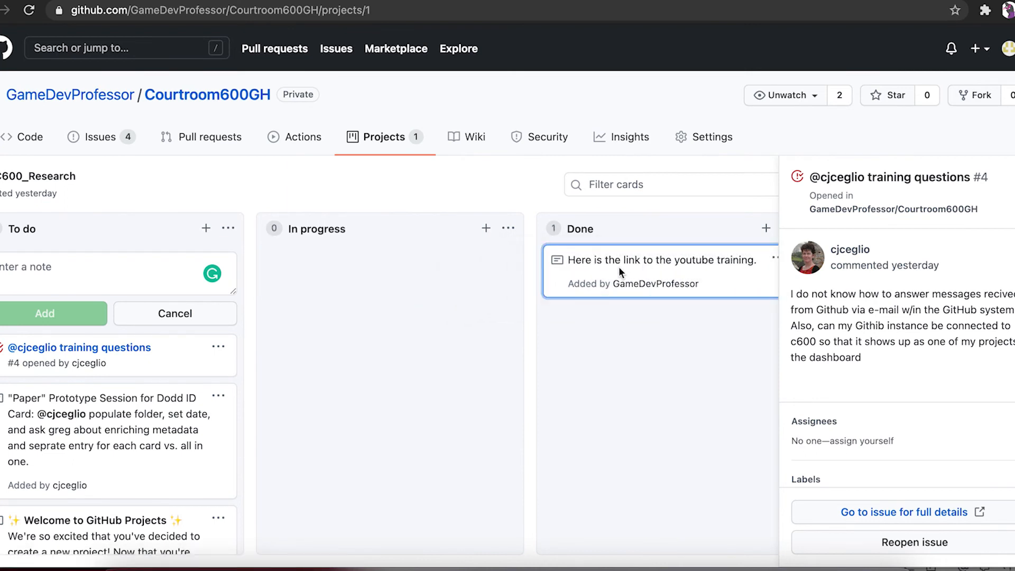
drag(680, 260, 417, 264)
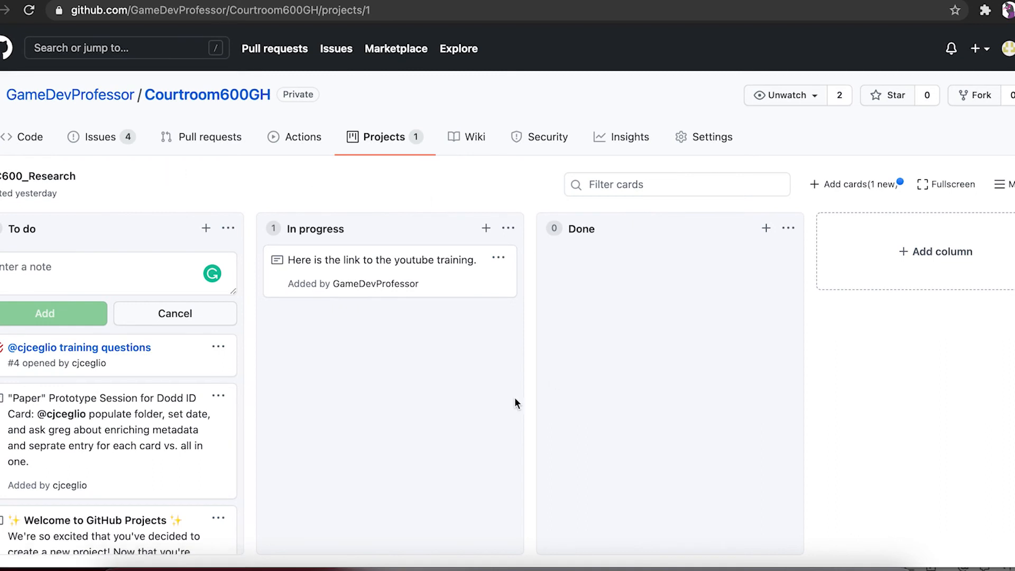
- Add a To do note containing commit hash f1b2be66388a7b6aff78e9e68131cf5308212af and move it to In progress below the YouTube training note
mouse_move(94, 184)
click(39, 261)
text(b2be66388a7b6aff78e9e68131cf5308212af)
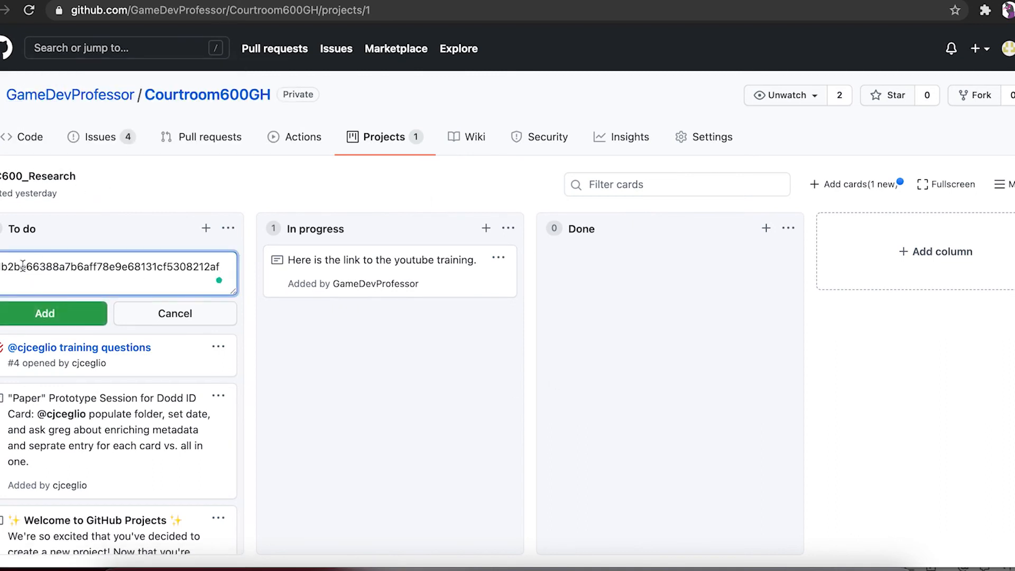
click(48, 316)
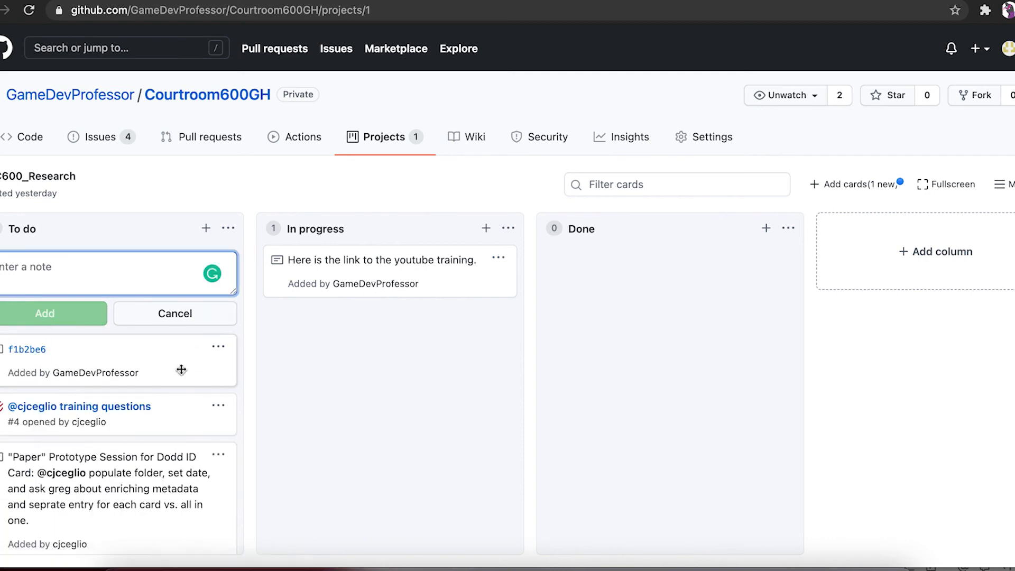
drag(95, 349, 413, 314)
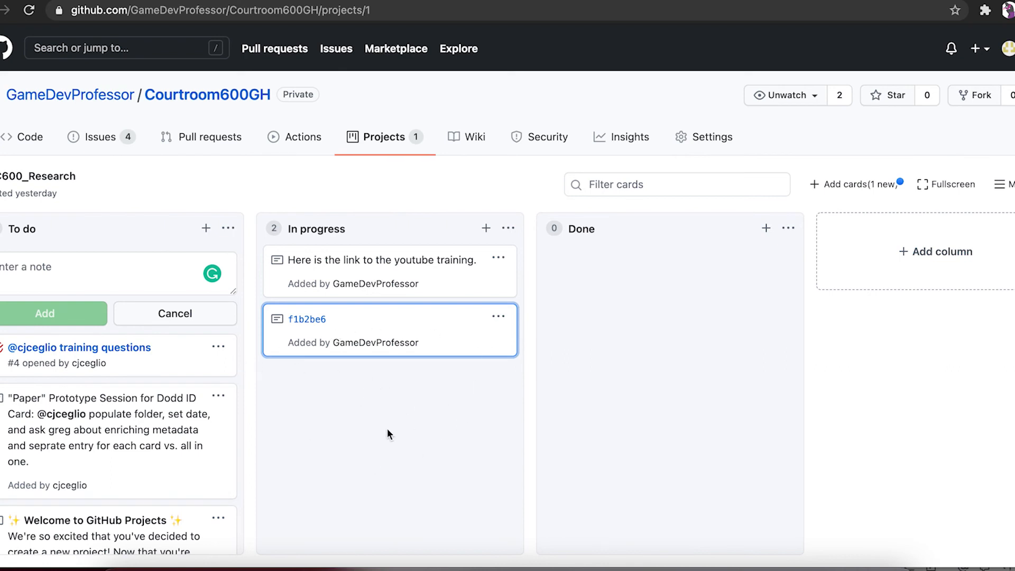
- Open the repository's GitHub Actions page and look through the suggested workflows and deployment templates
click(355, 403)
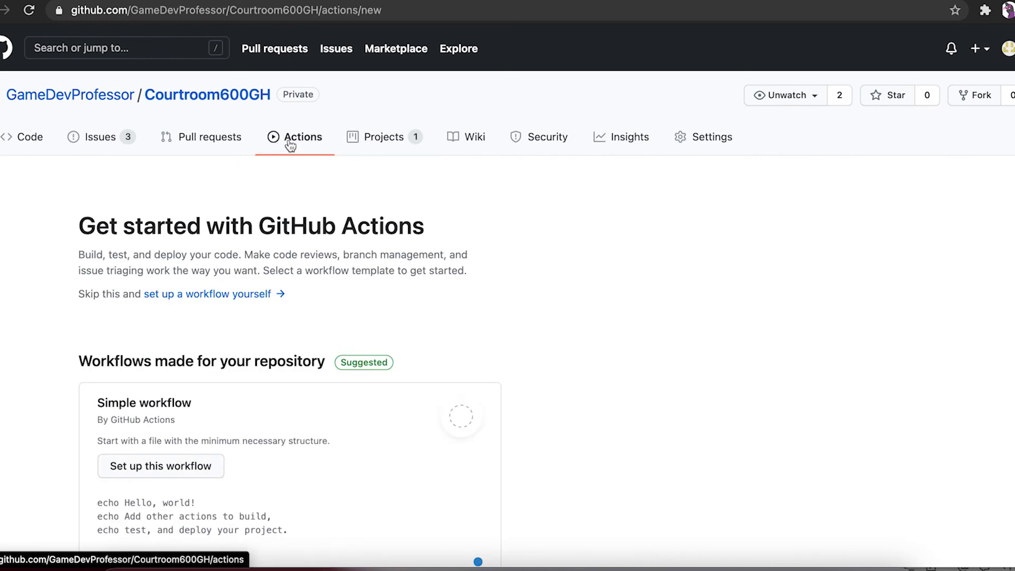
scroll(523, 253, down, 3)
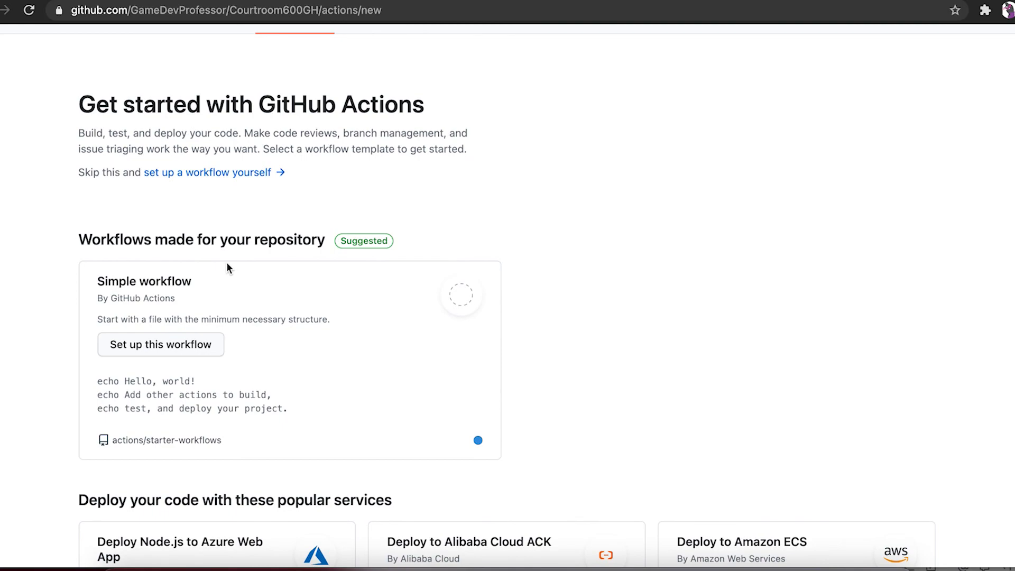
scroll(227, 267, down, 2)
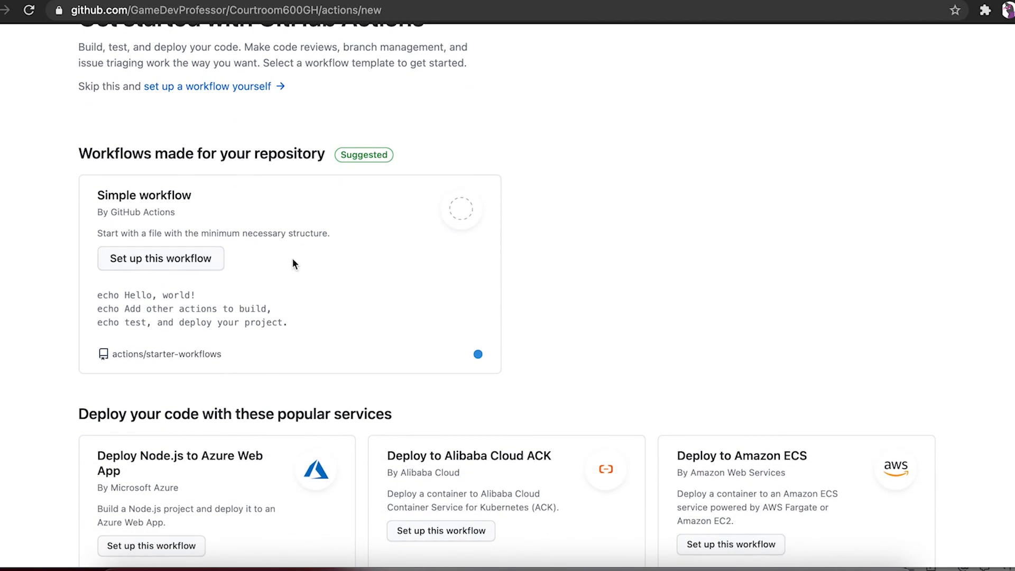
scroll(290, 256, down, 5)
scroll(285, 253, up, 8)
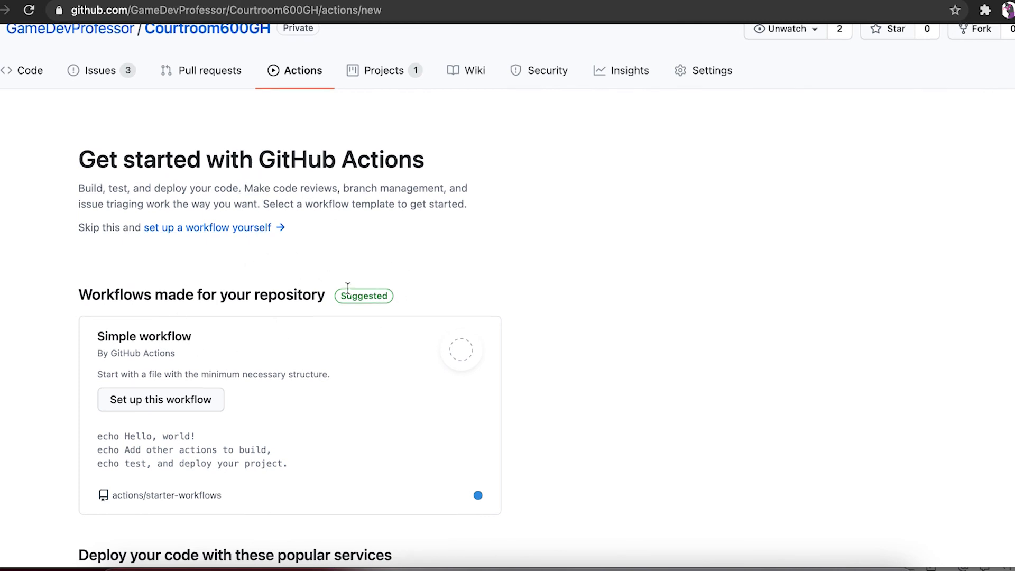
scroll(347, 288, up, 2)
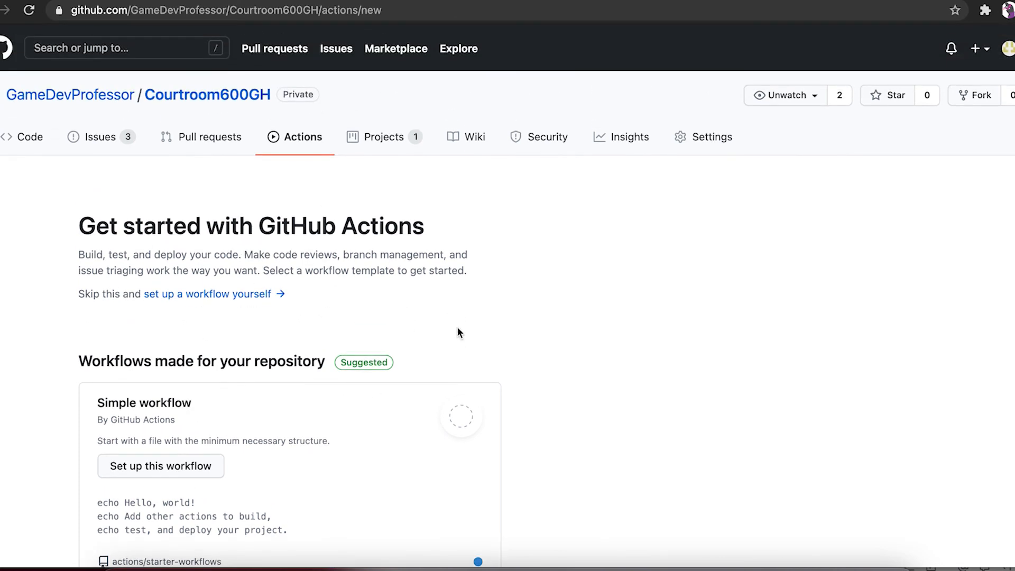
scroll(458, 331, down, 2)
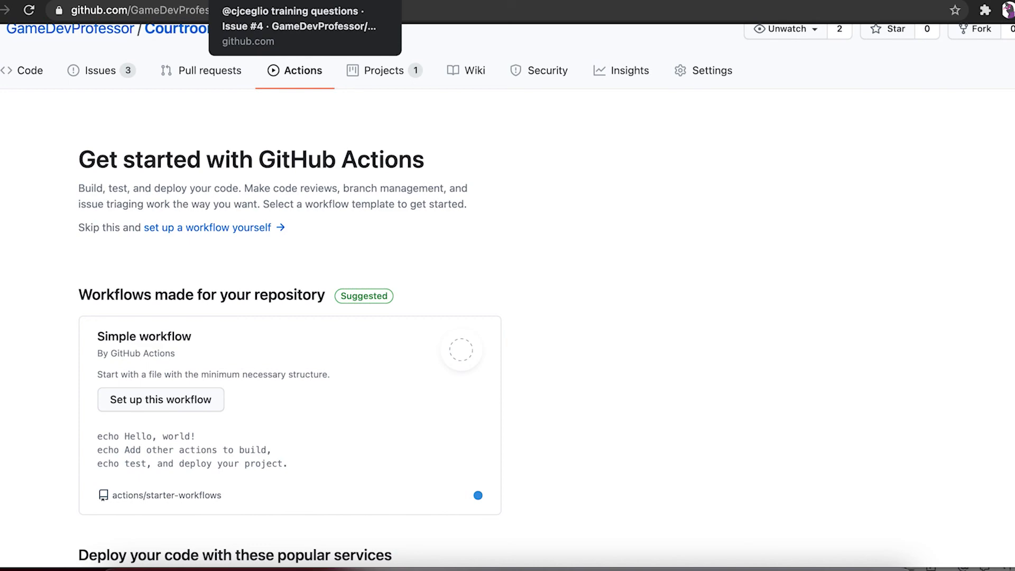
- Revisit the closed training questions issue and the Unity project commit, and return to the Actions page
click(384, 1)
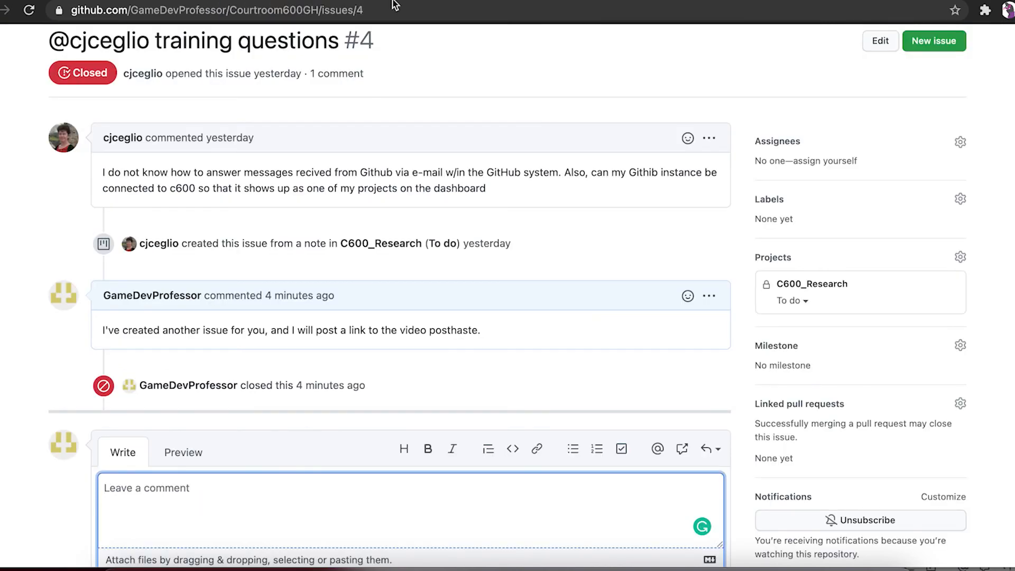
click(464, 1)
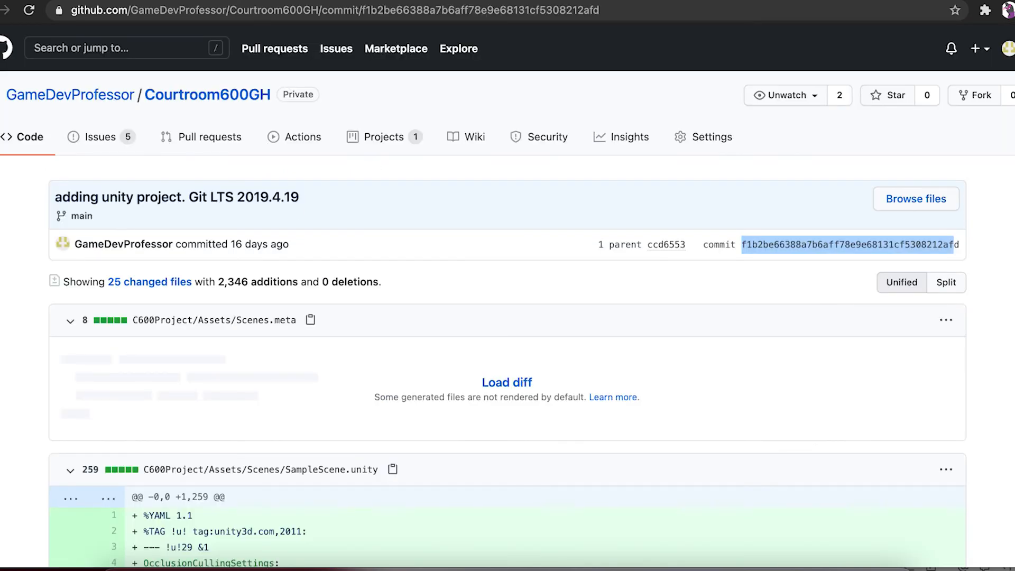
click(0, 10)
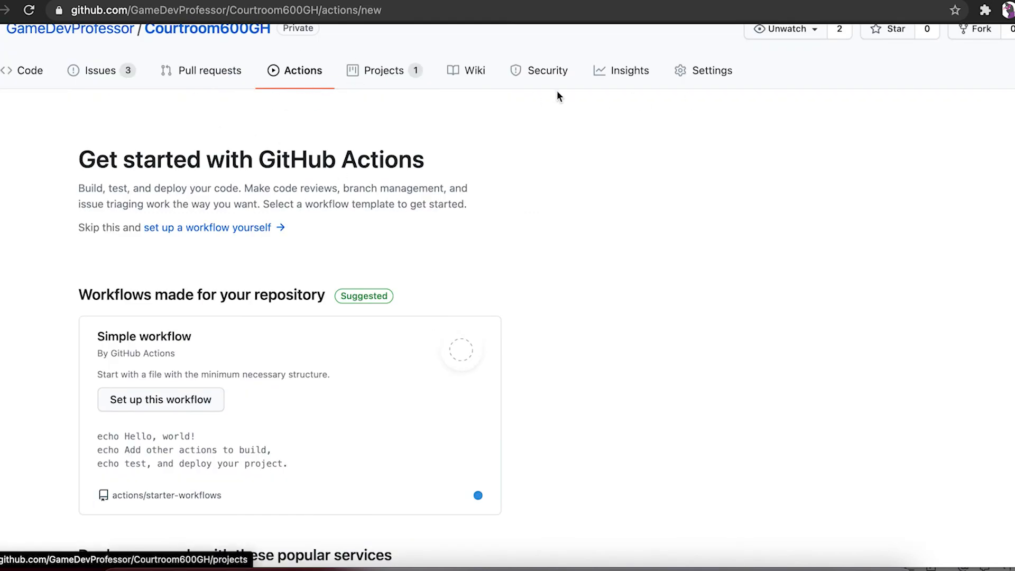
- View the repository's Pulse insights and open the milestones list from the issues page
click(608, 86)
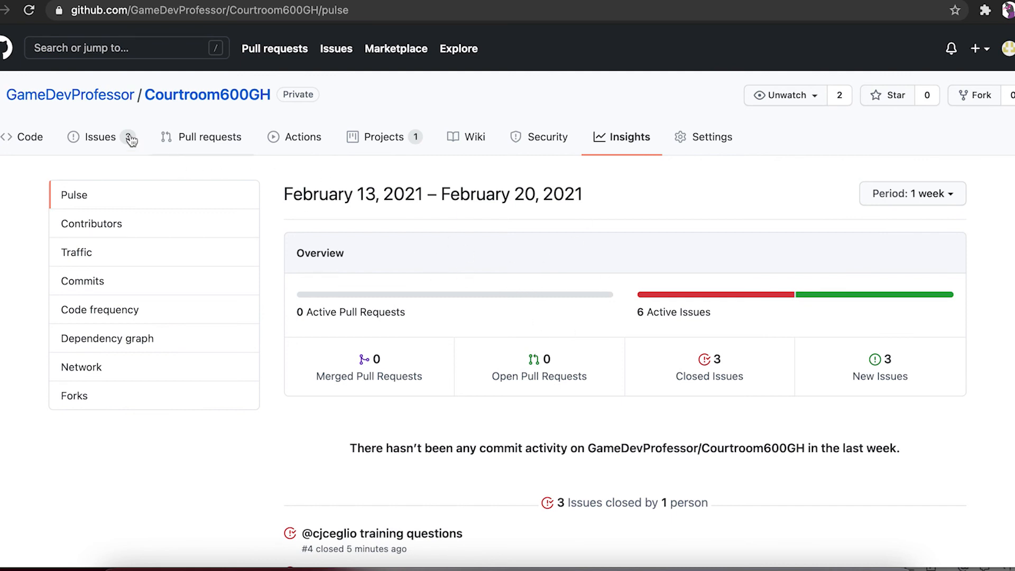
click(99, 136)
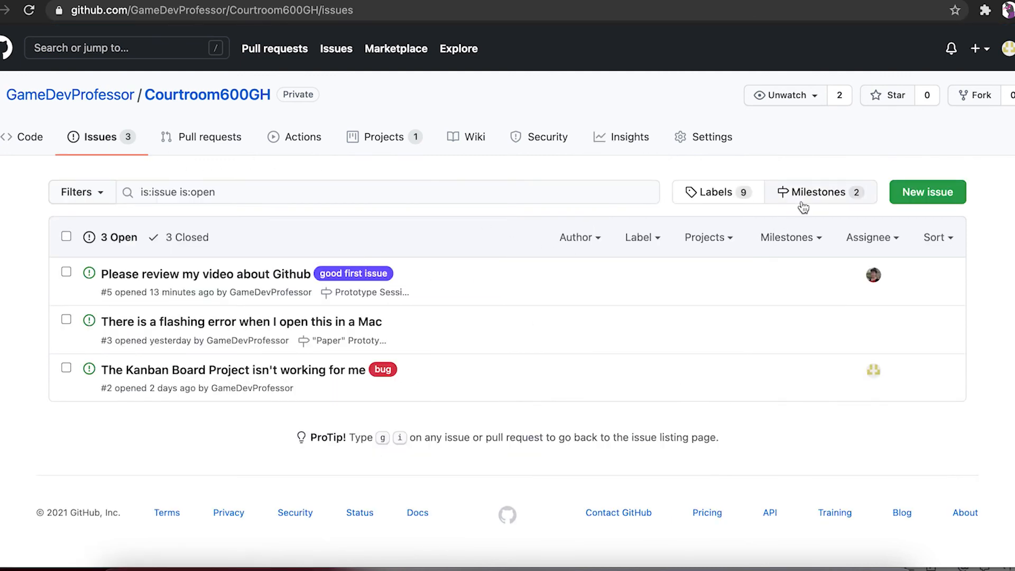
click(817, 193)
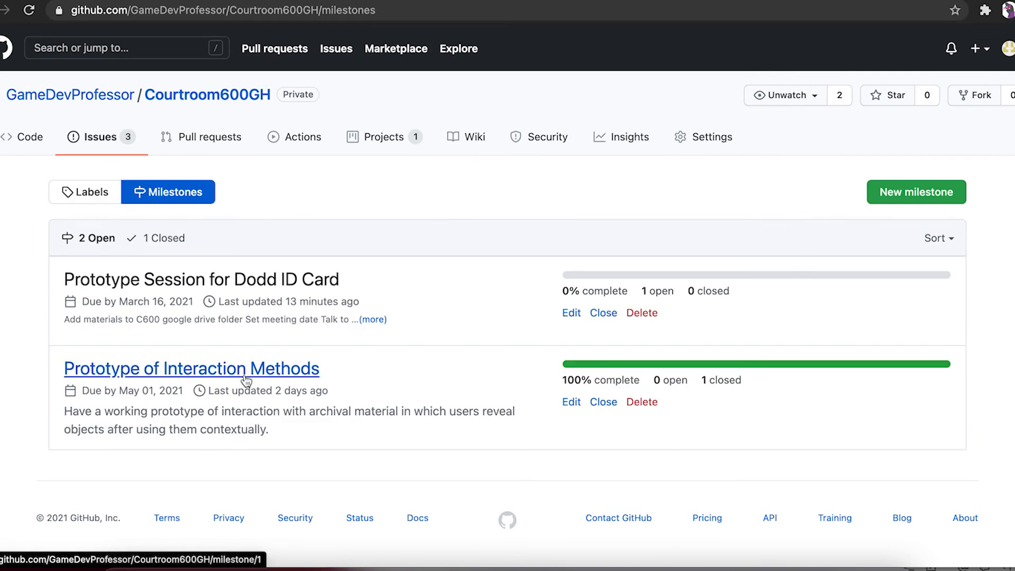